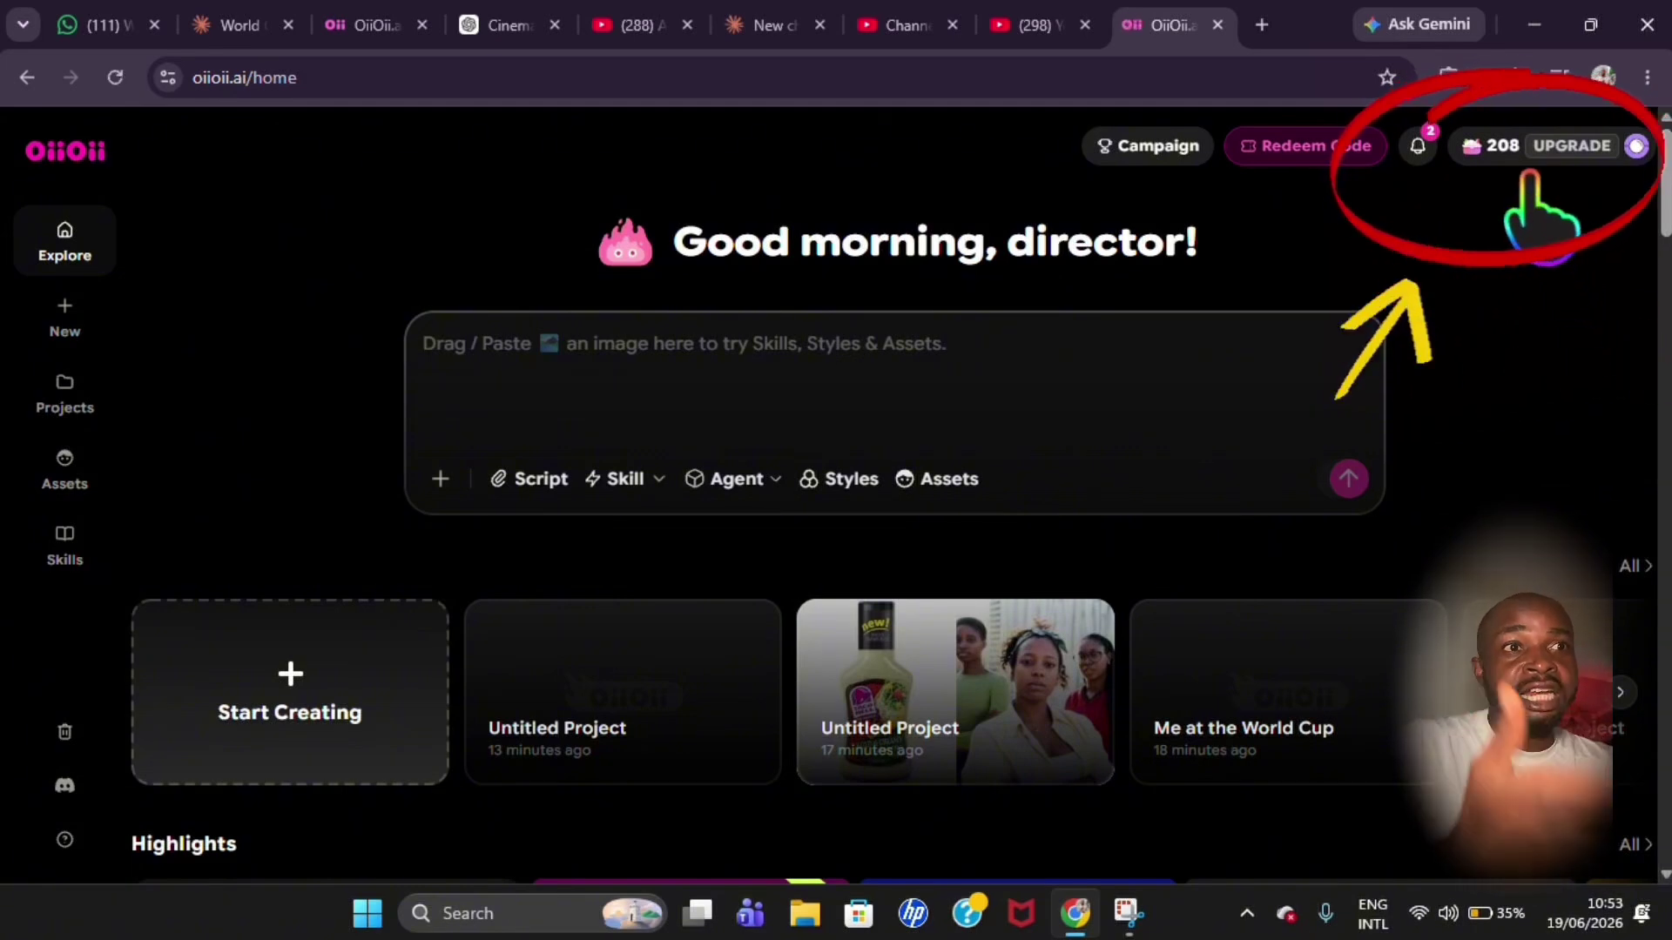
Step: Check the account's credit balance and daily credit bonus, and close the account overview
left_click(1494, 164)
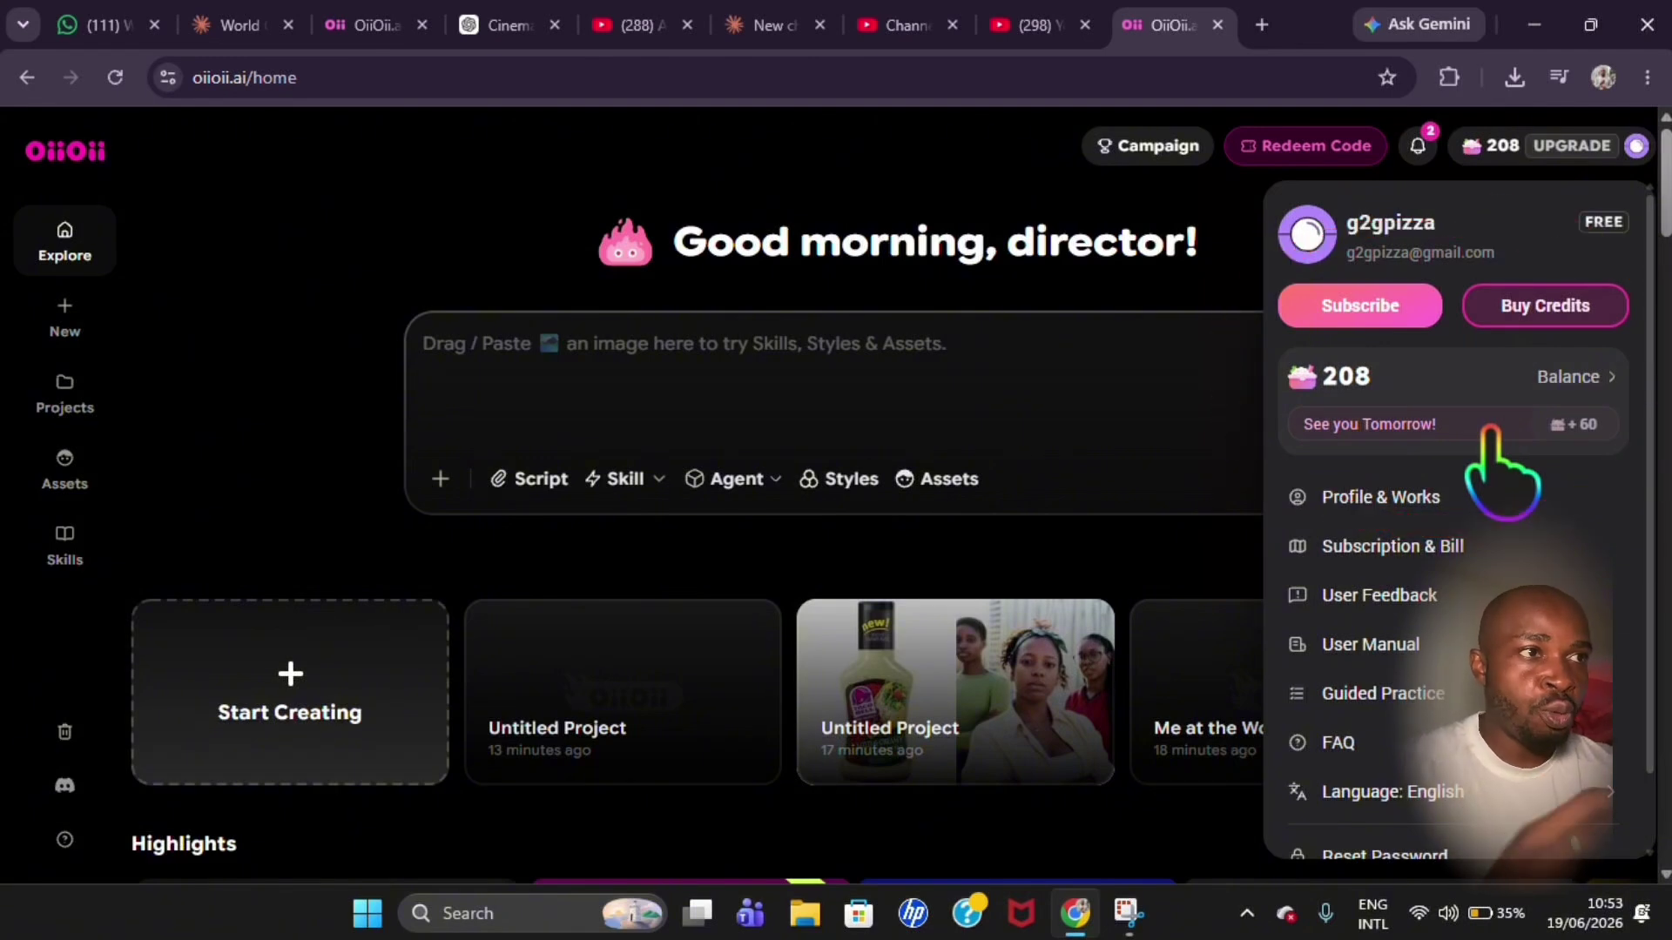
left_click(1138, 381)
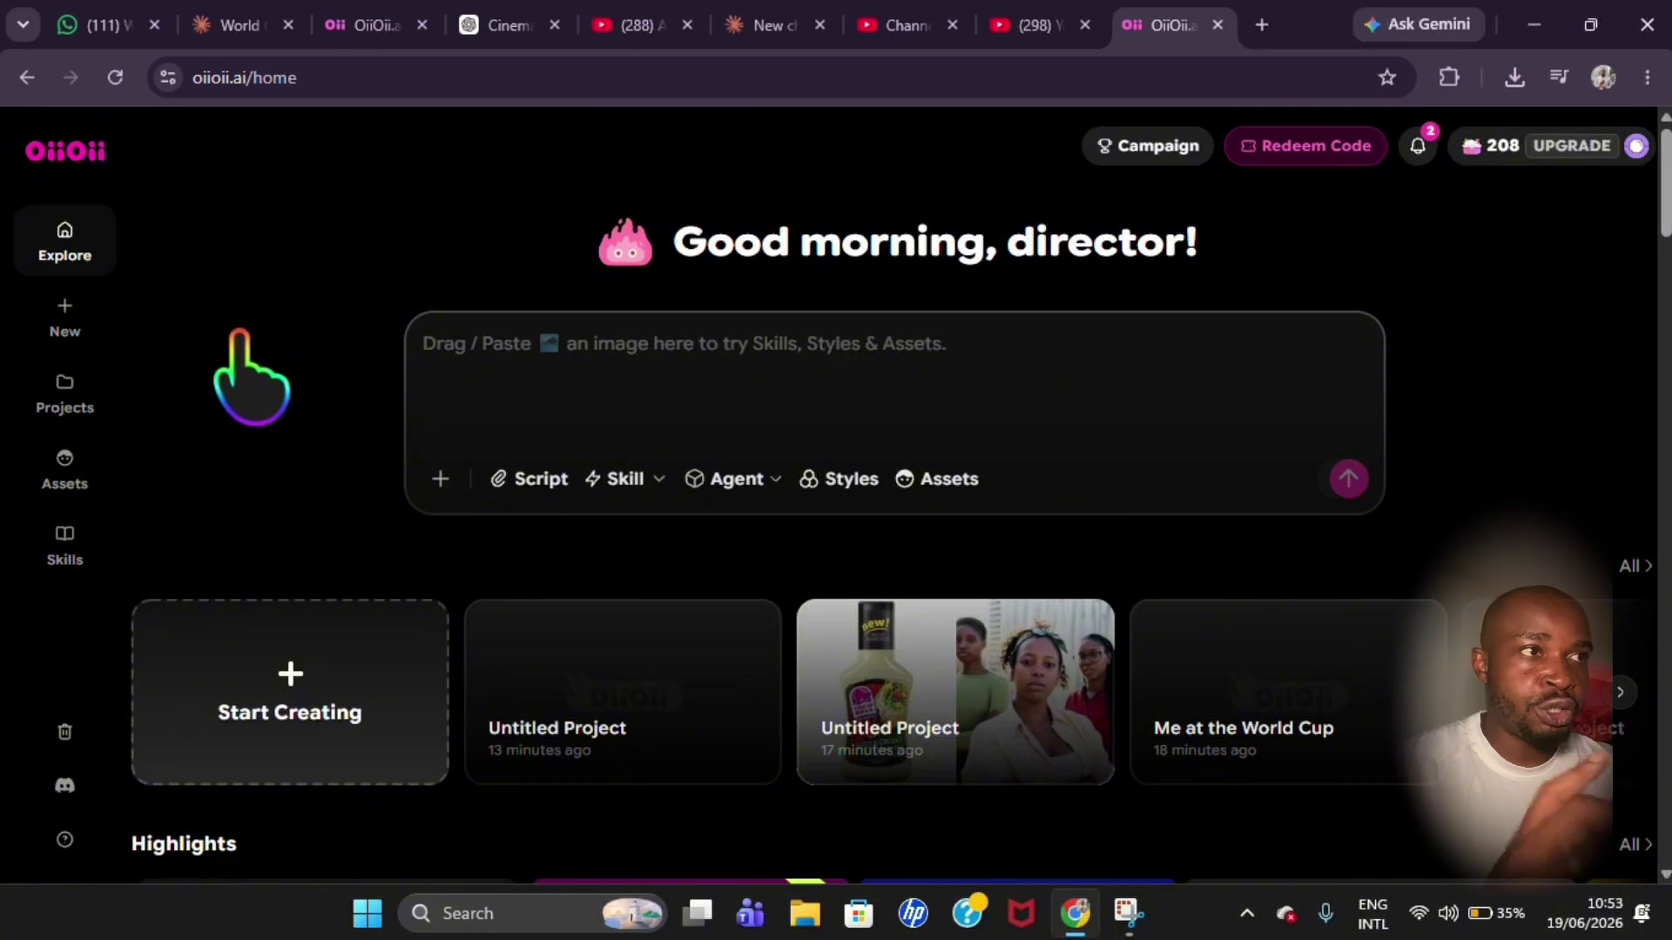
Step: Create a new project and add an image frame to its empty canvas
left_click(62, 318)
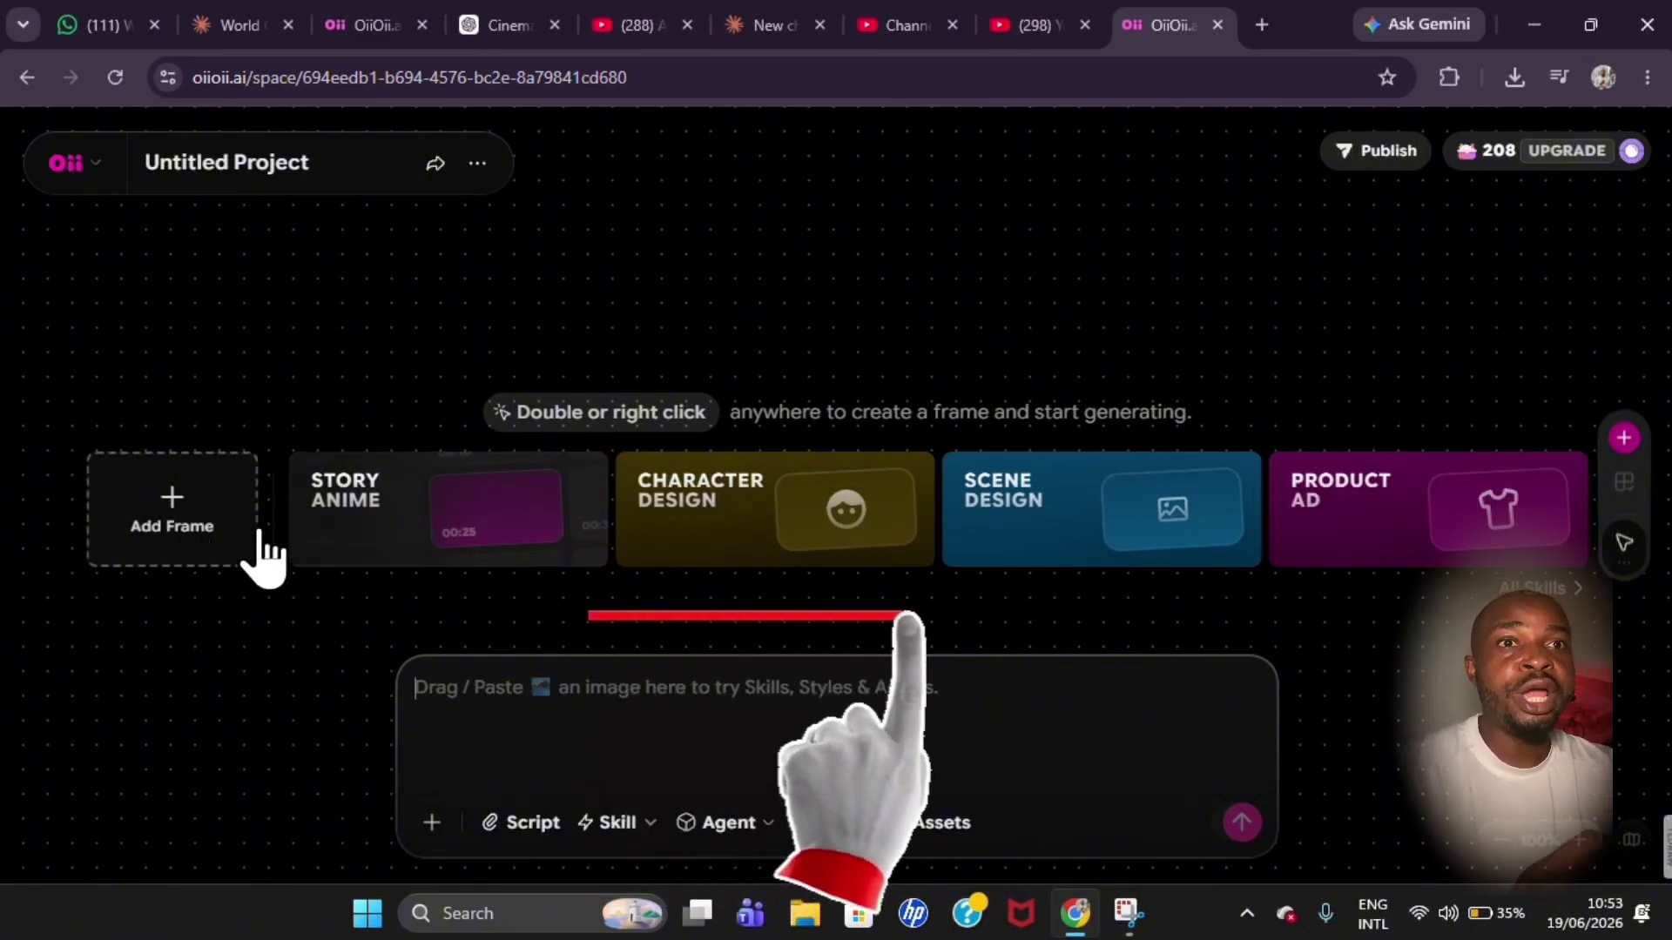
mouse_move(399, 530)
mouse_move(732, 522)
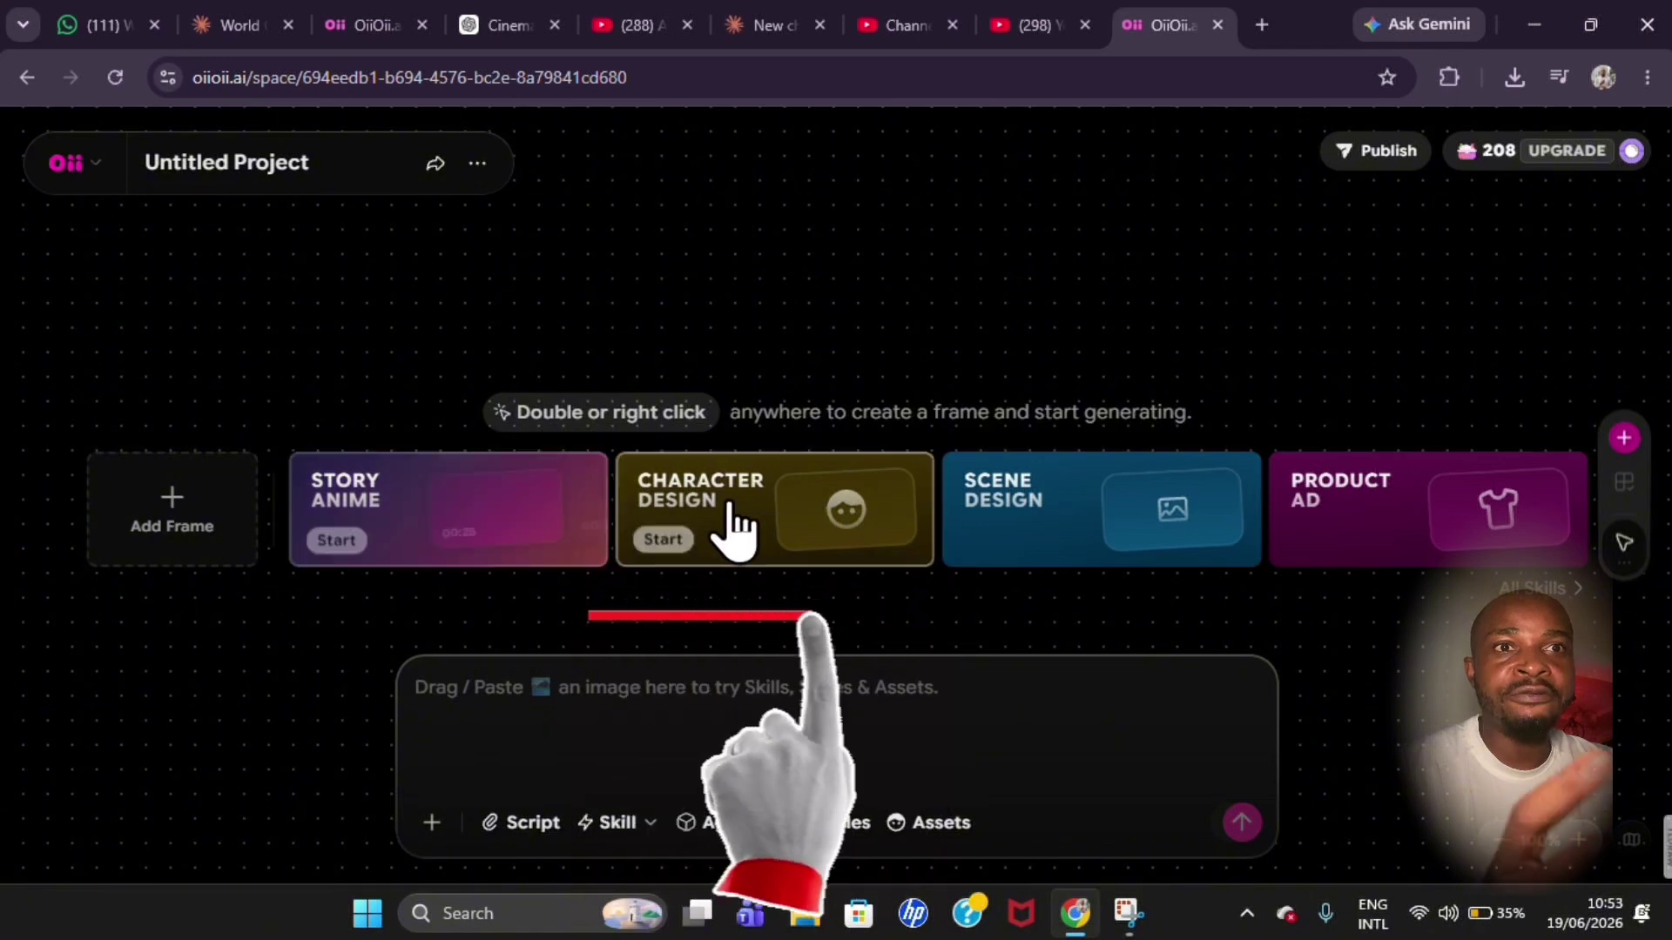
mouse_move(1049, 549)
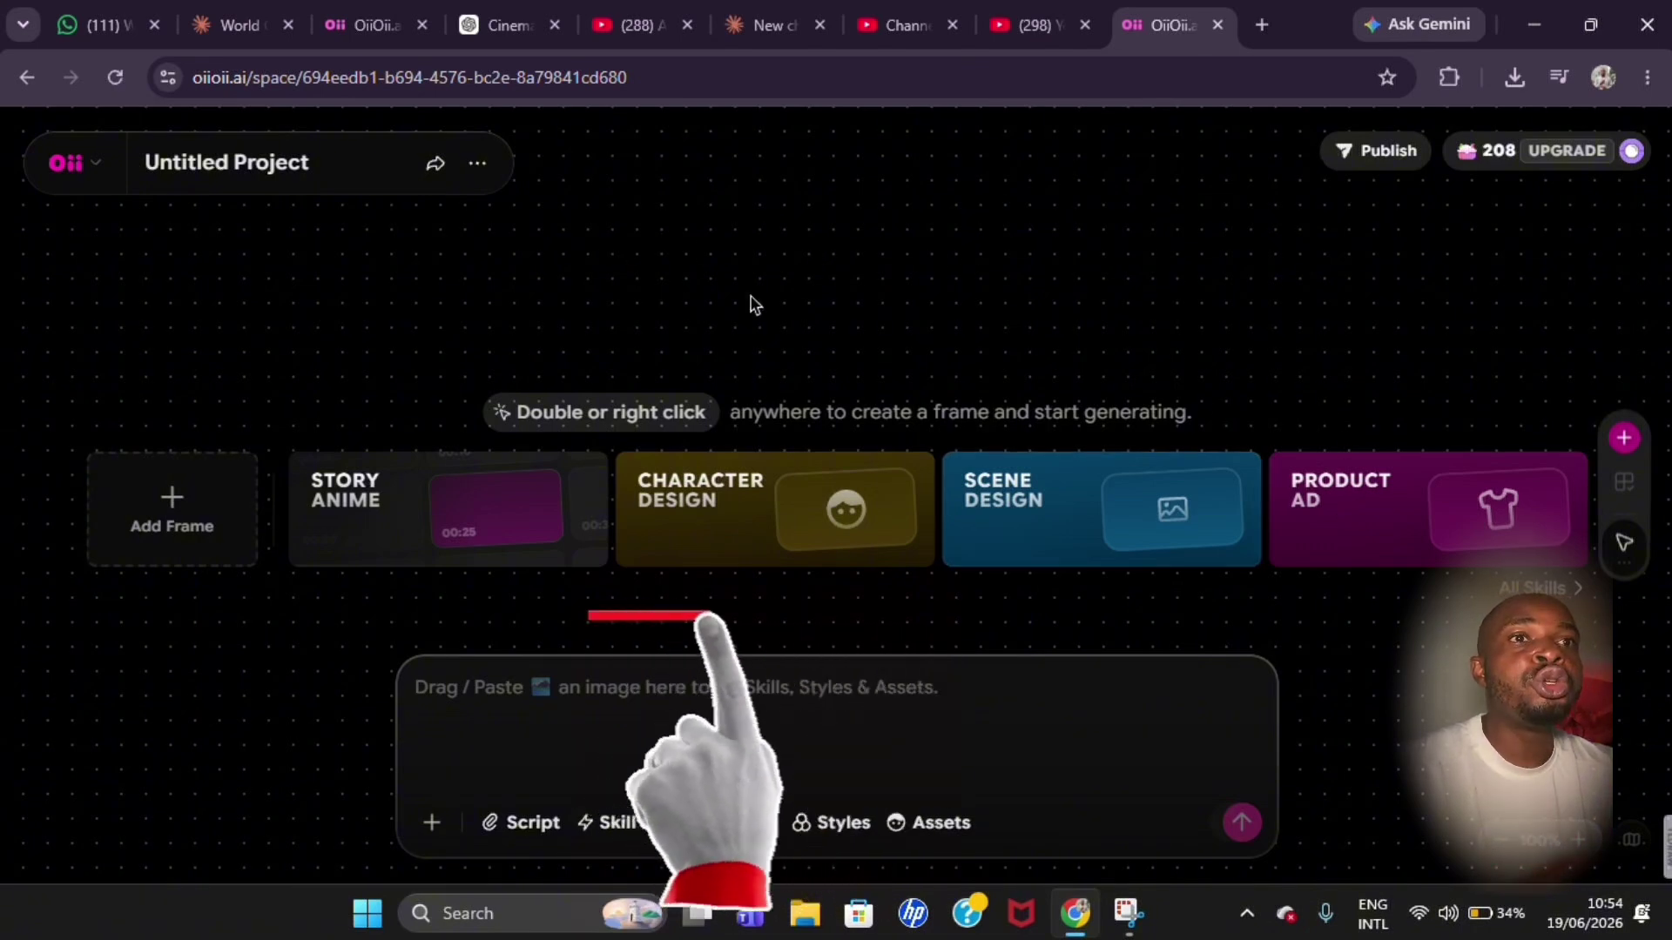
left_click(171, 522)
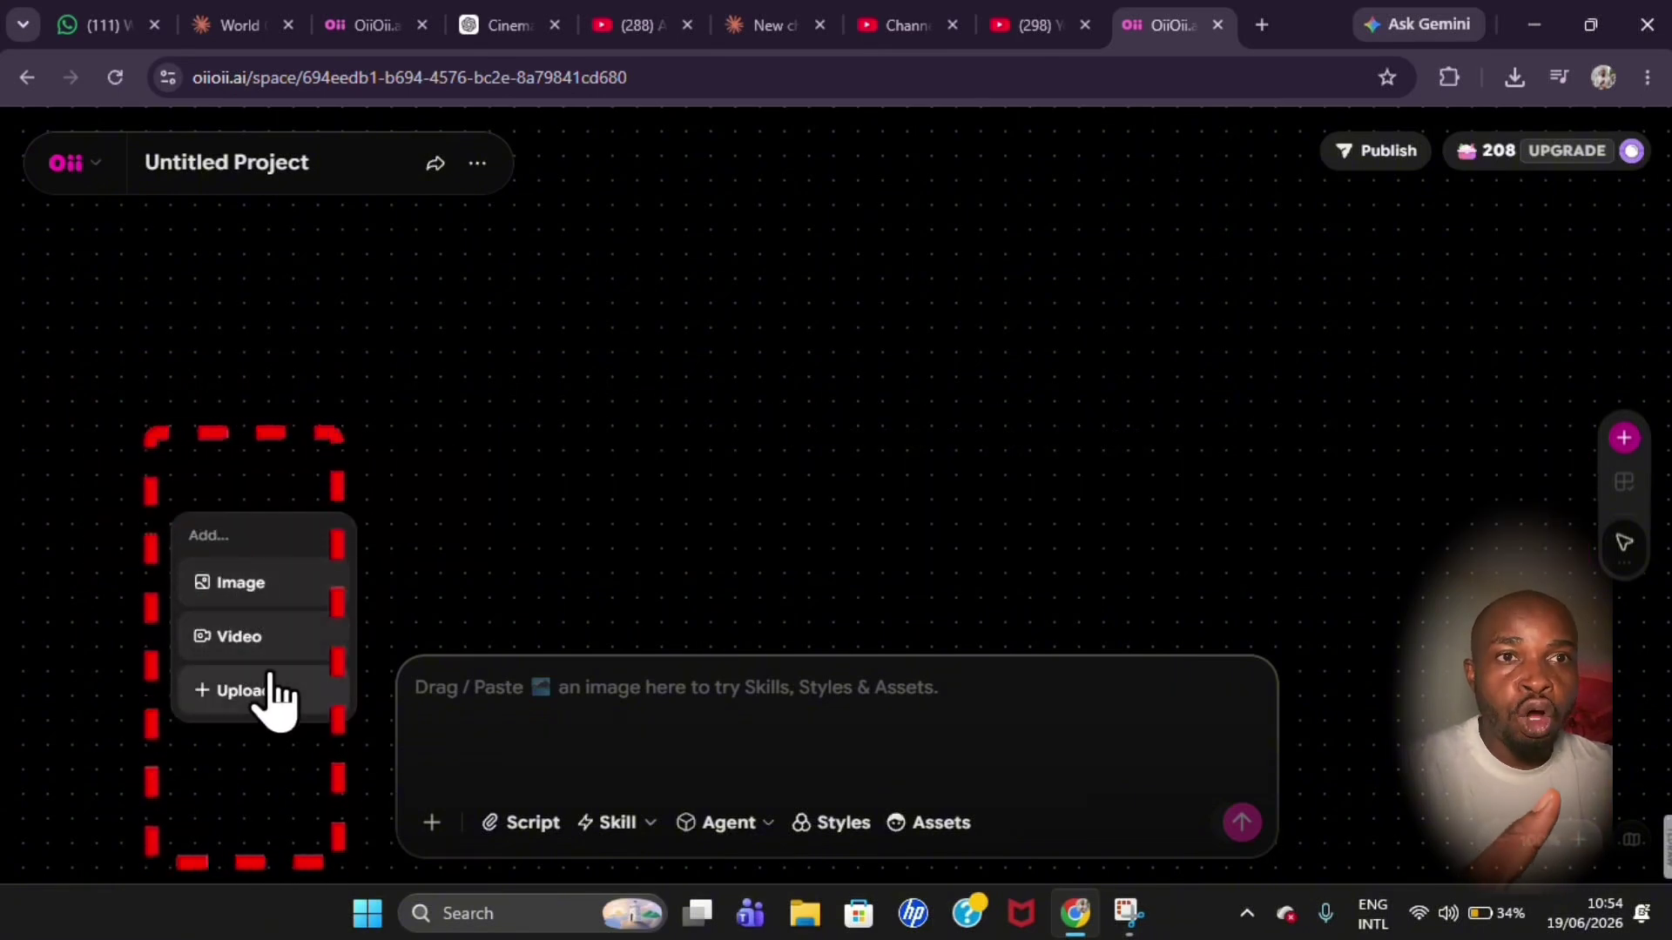
left_click(275, 582)
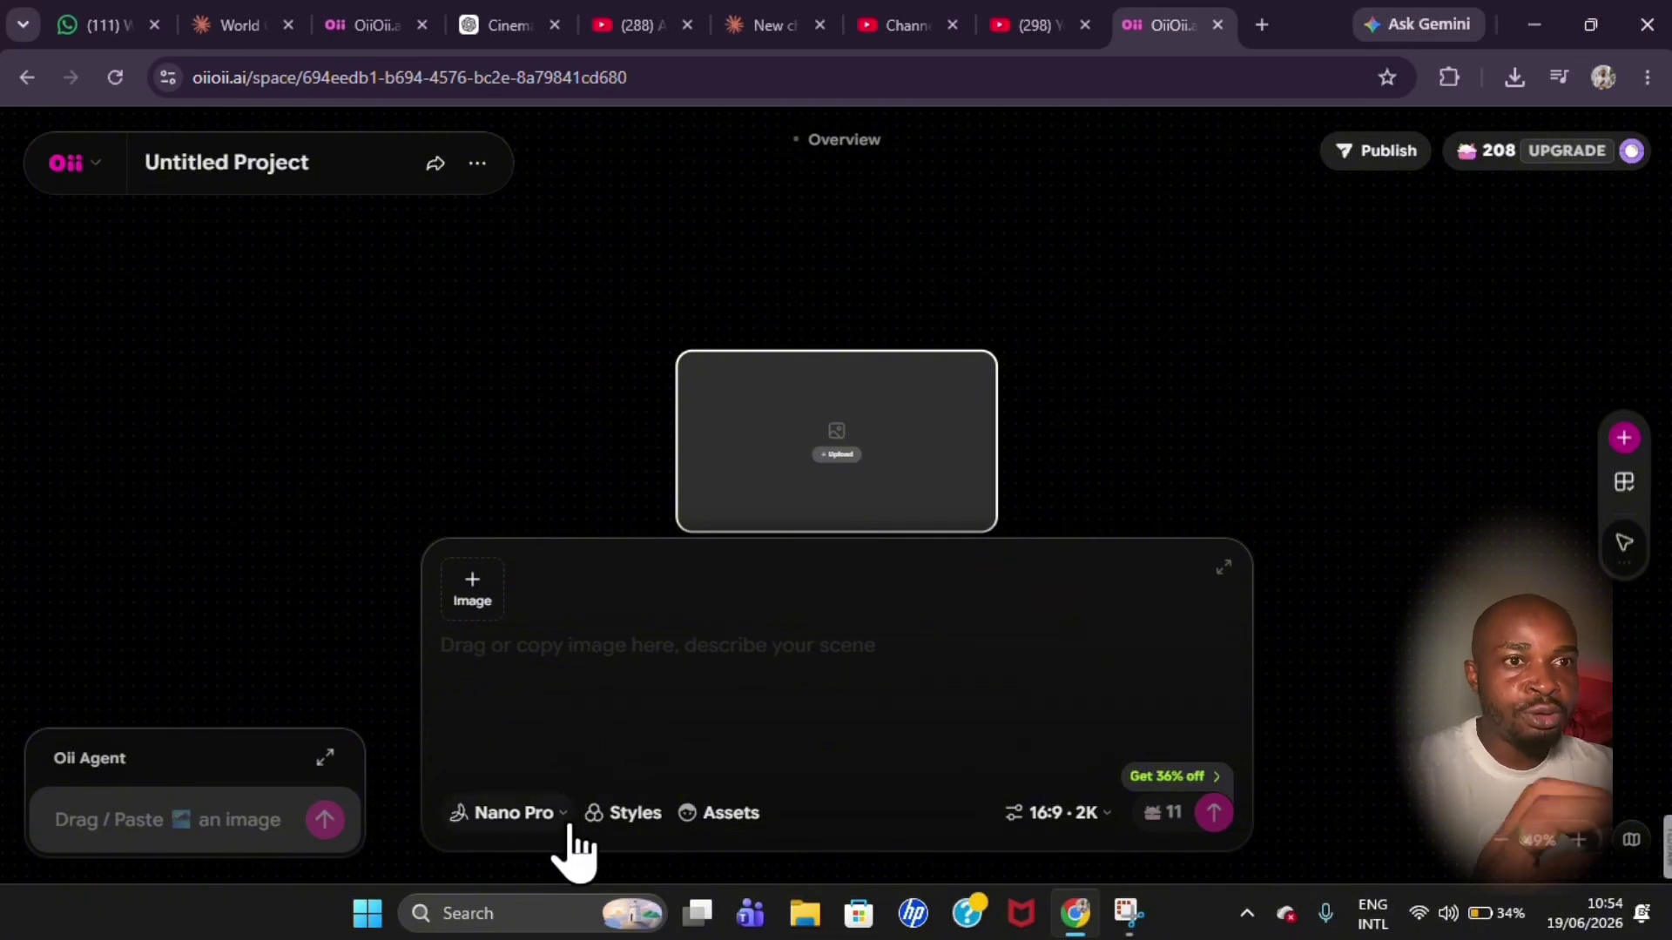
Step: Look through the available image and video models and choose the Grok Imagine 1.5 video model for the frame
left_click(514, 813)
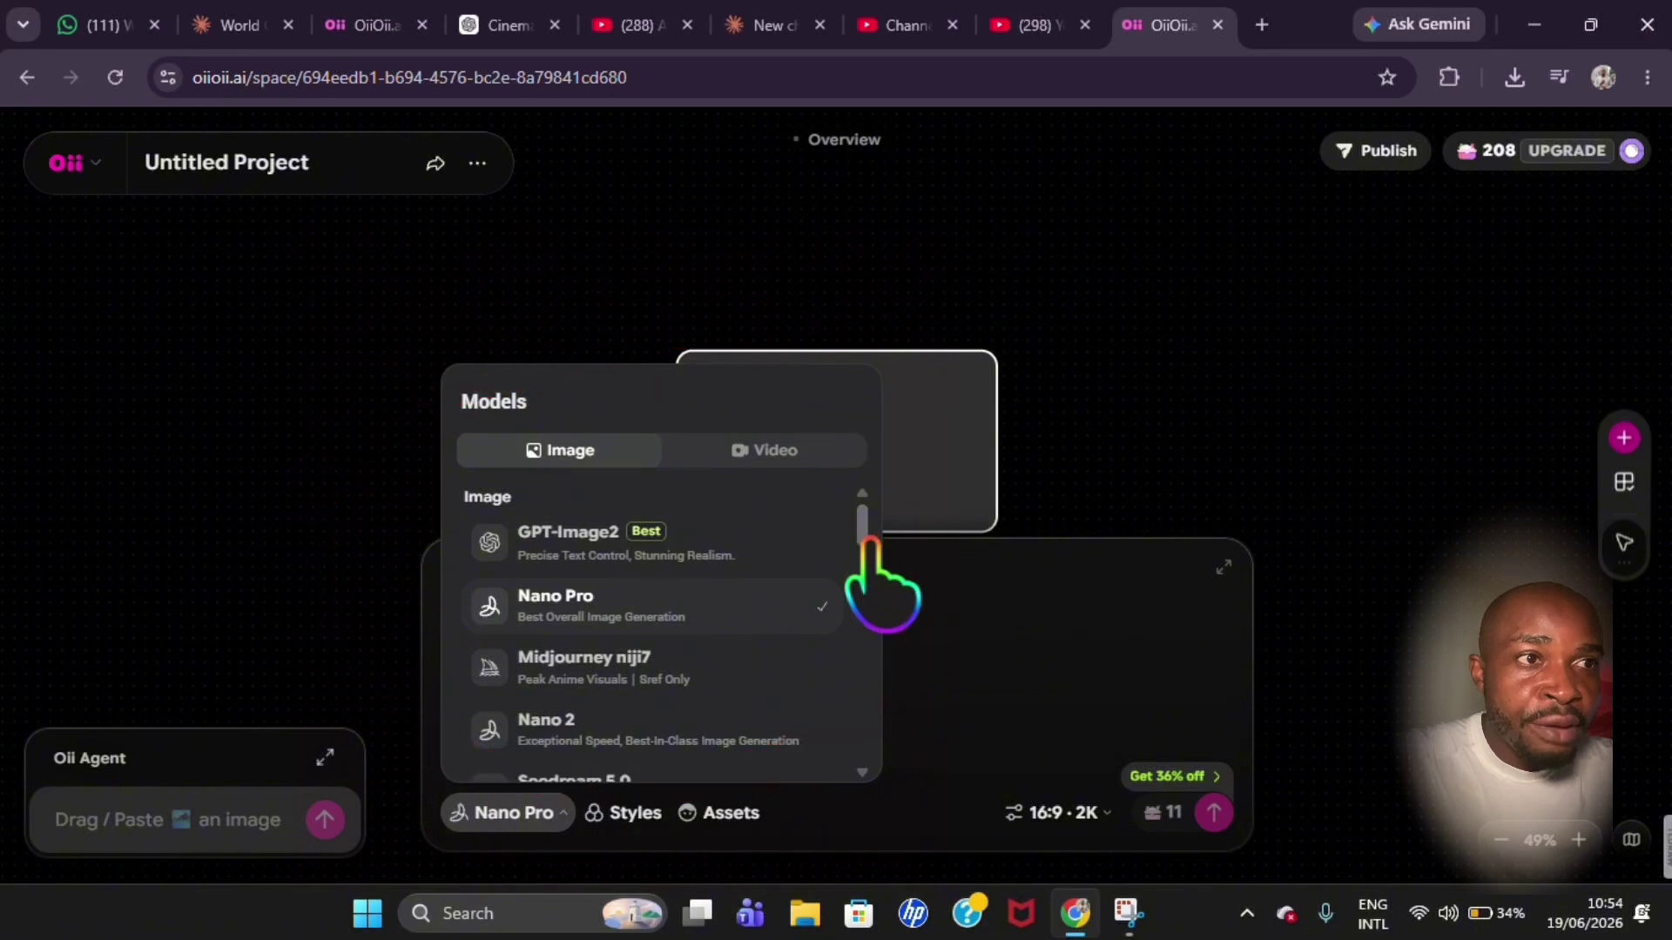
left_click_drag(868, 540, 866, 566)
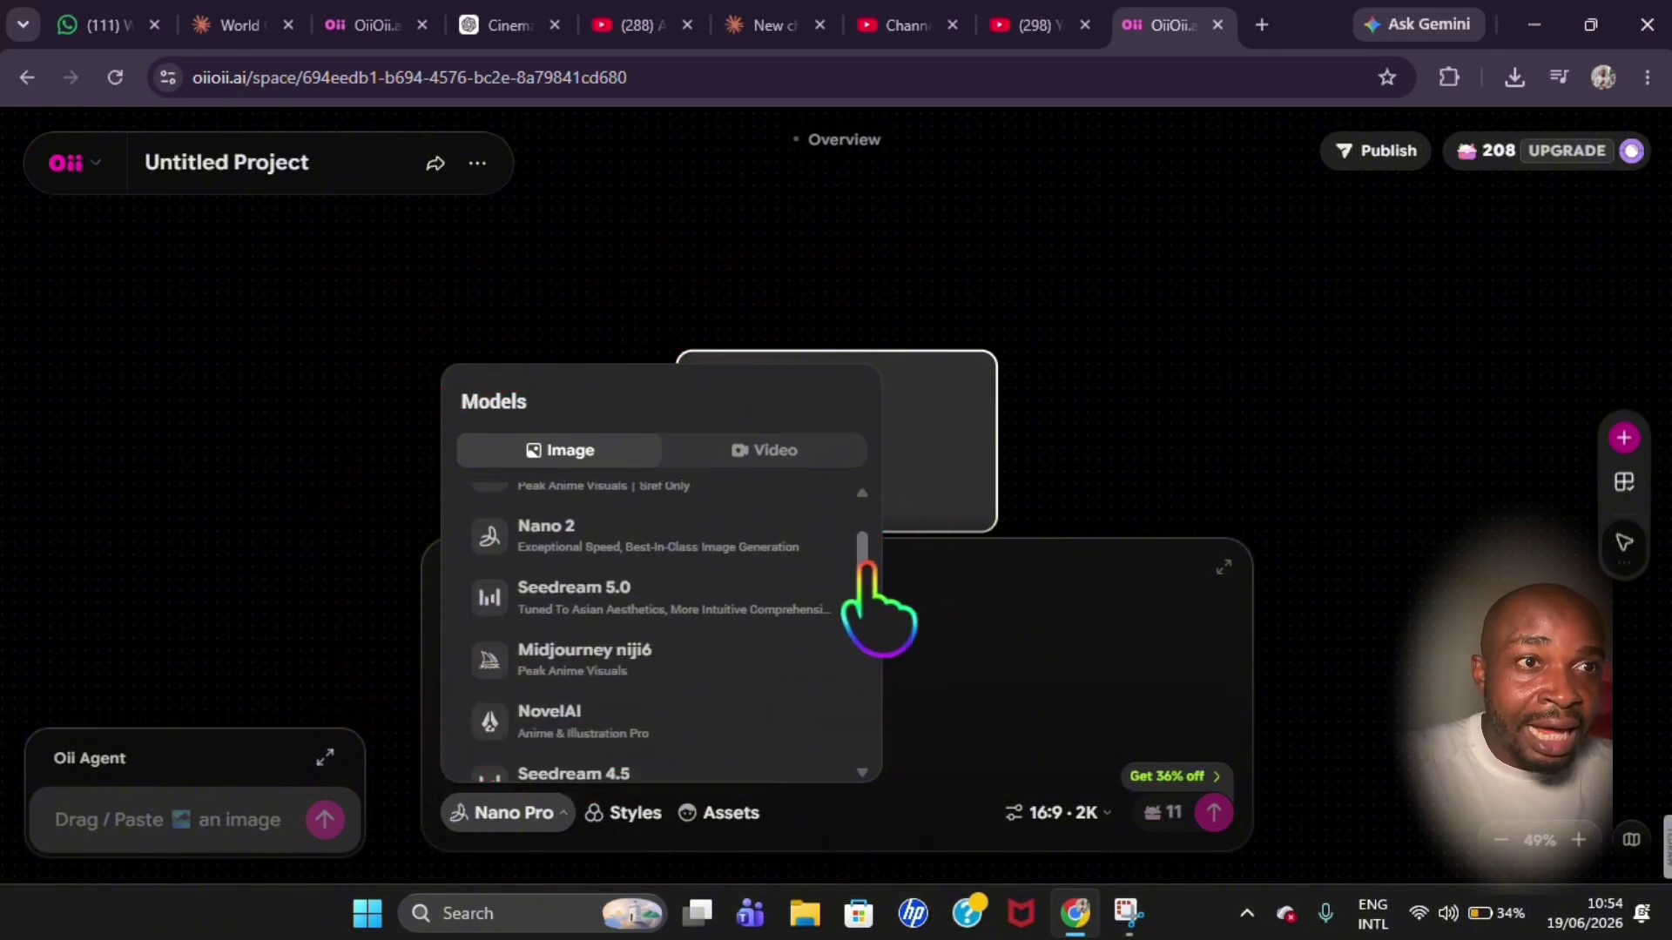
left_click_drag(866, 566, 862, 605)
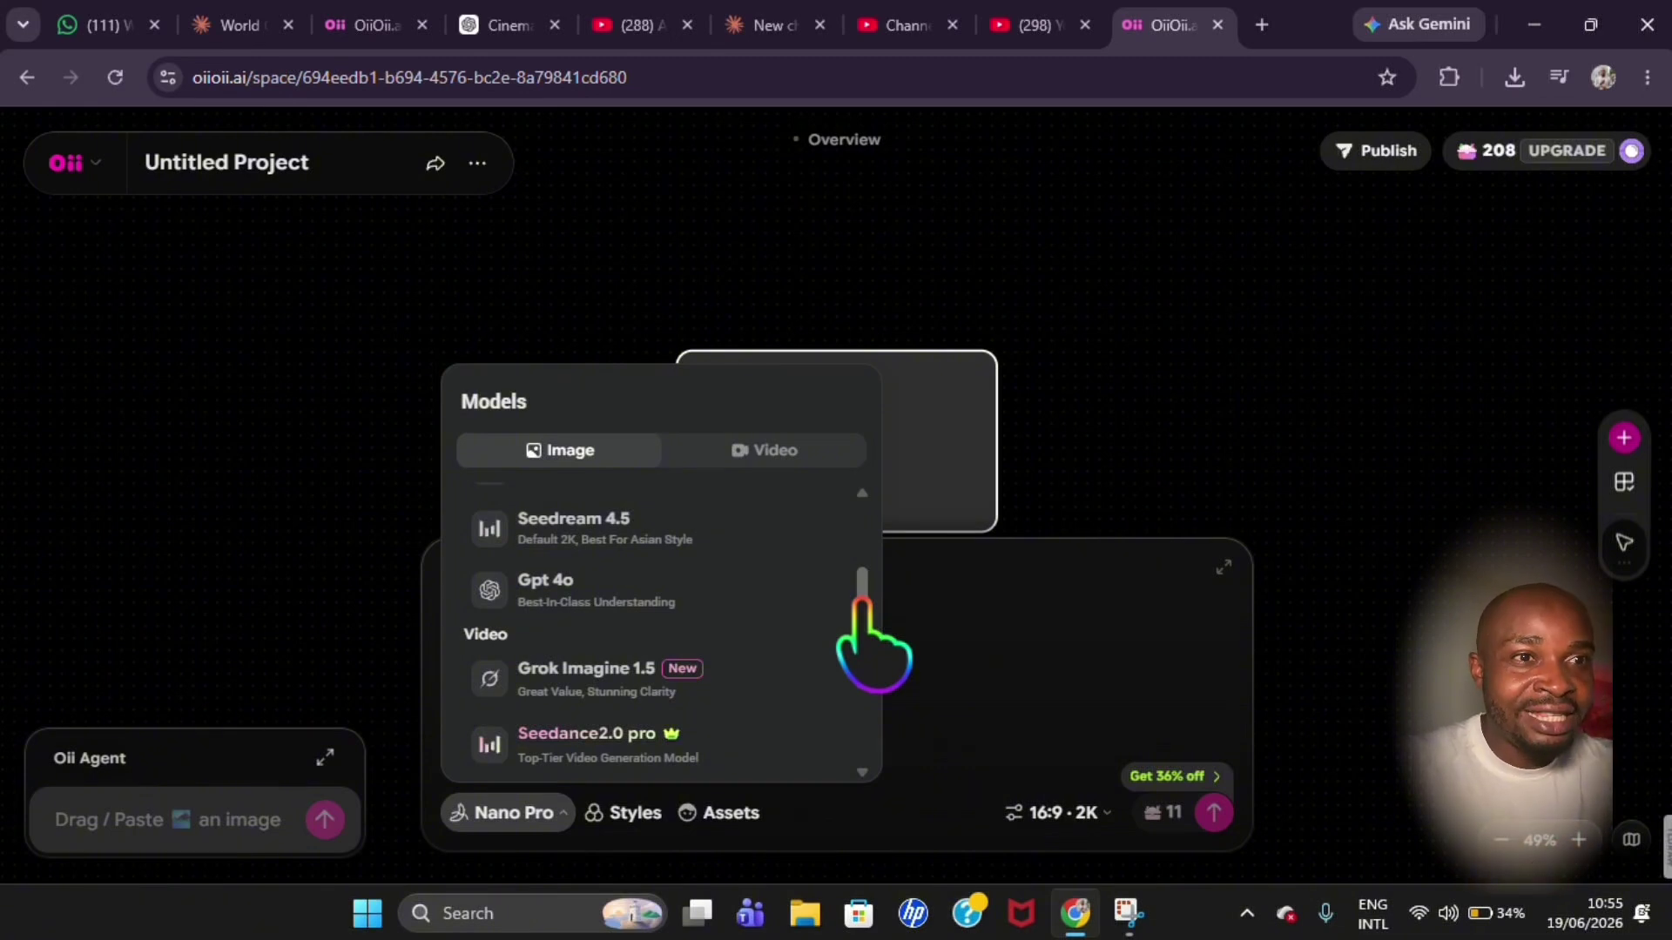
left_click_drag(862, 601, 861, 618)
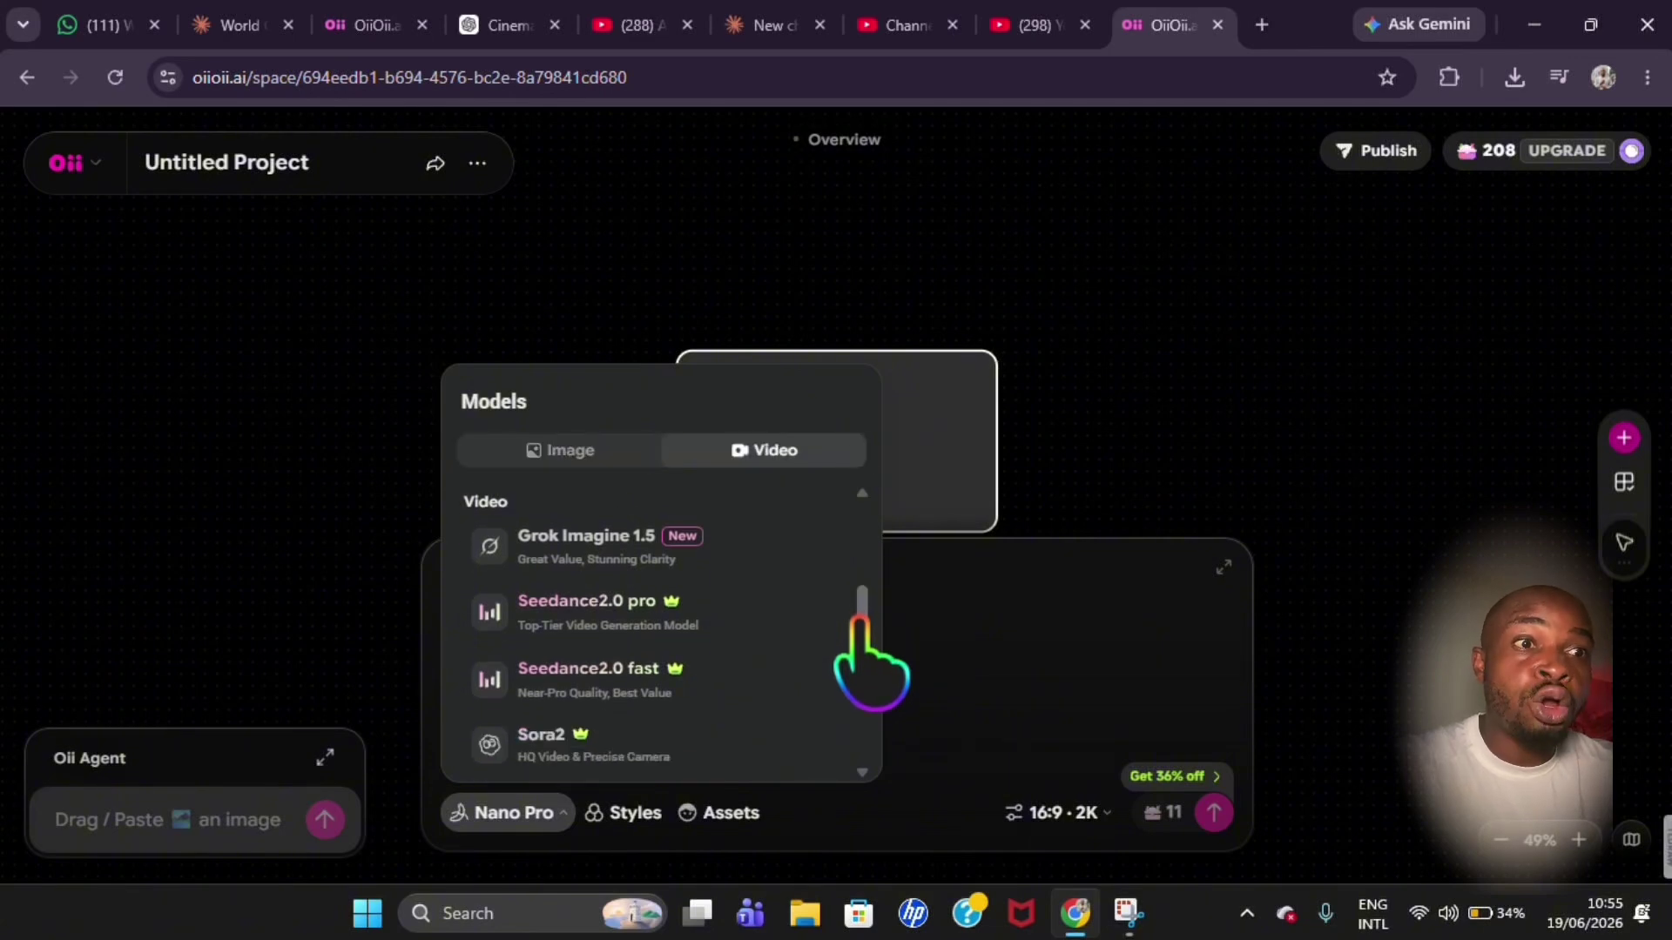
left_click_drag(860, 620, 863, 727)
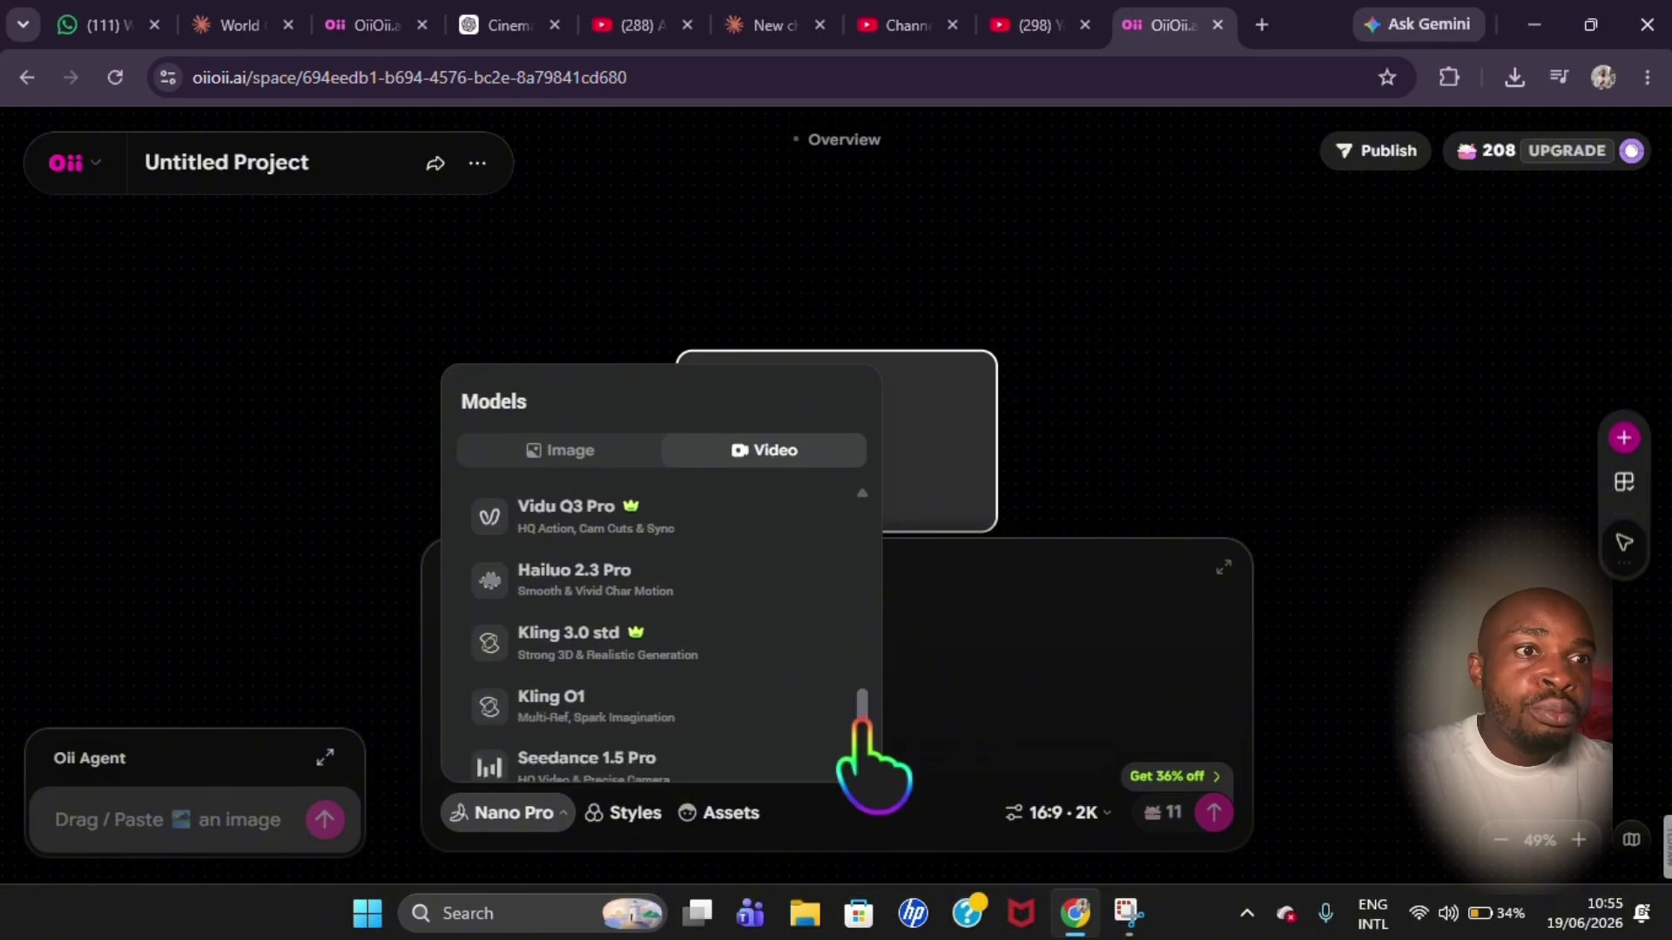
left_click_drag(862, 727, 864, 732)
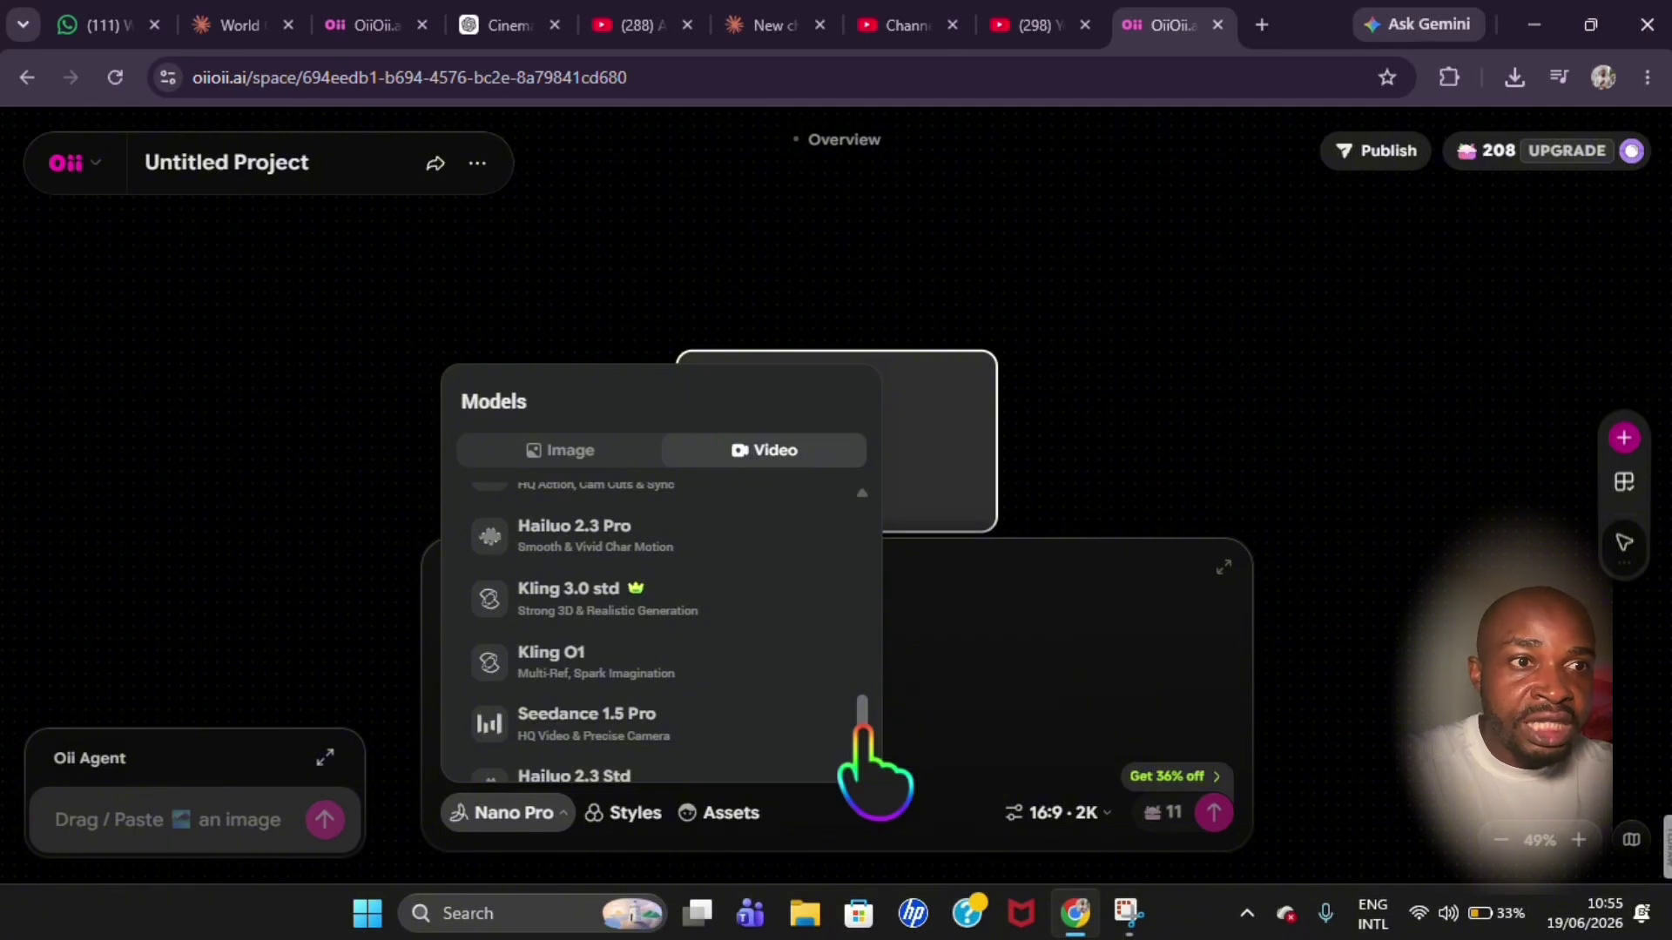
left_click_drag(863, 732, 865, 512)
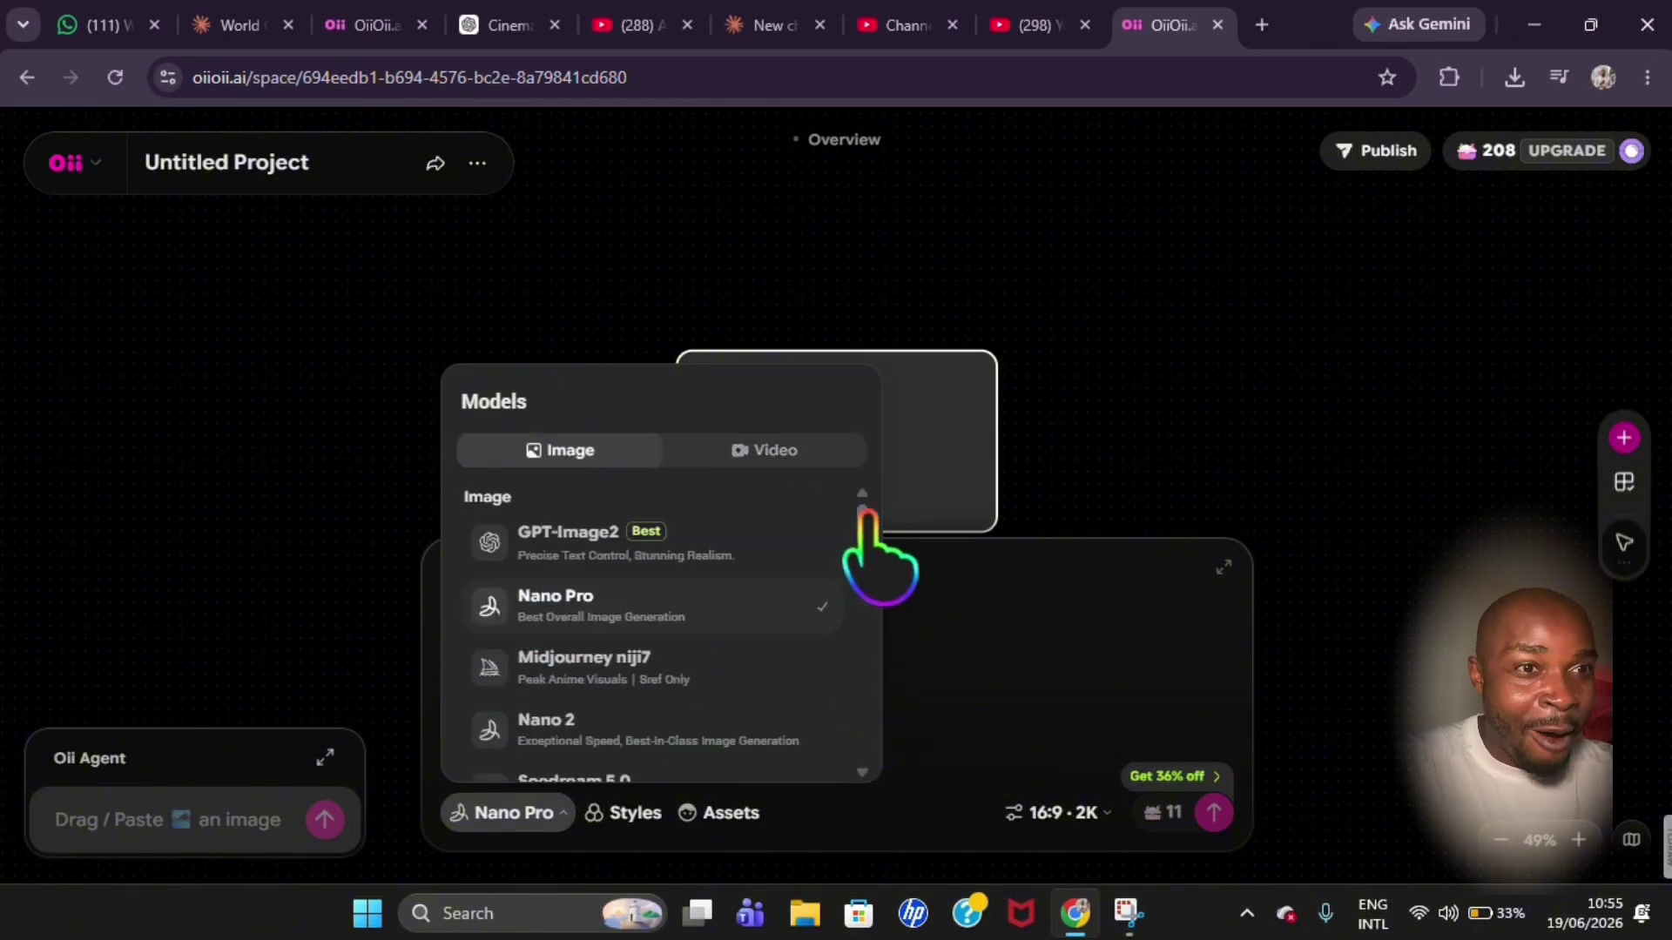
left_click(755, 450)
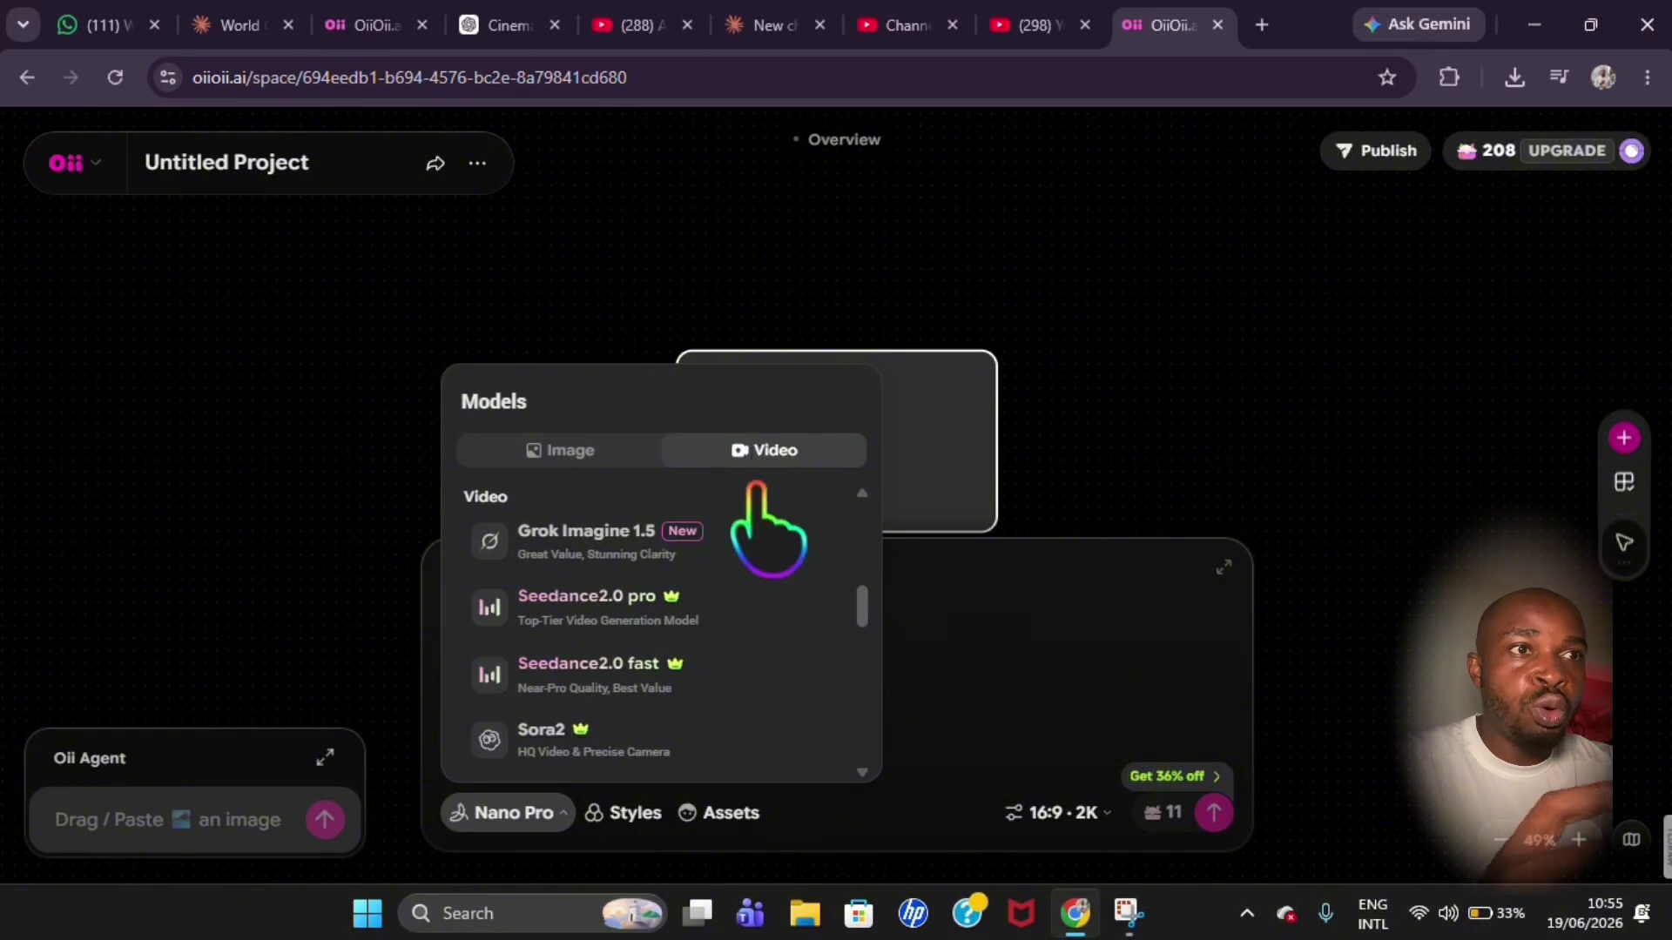
left_click(717, 535)
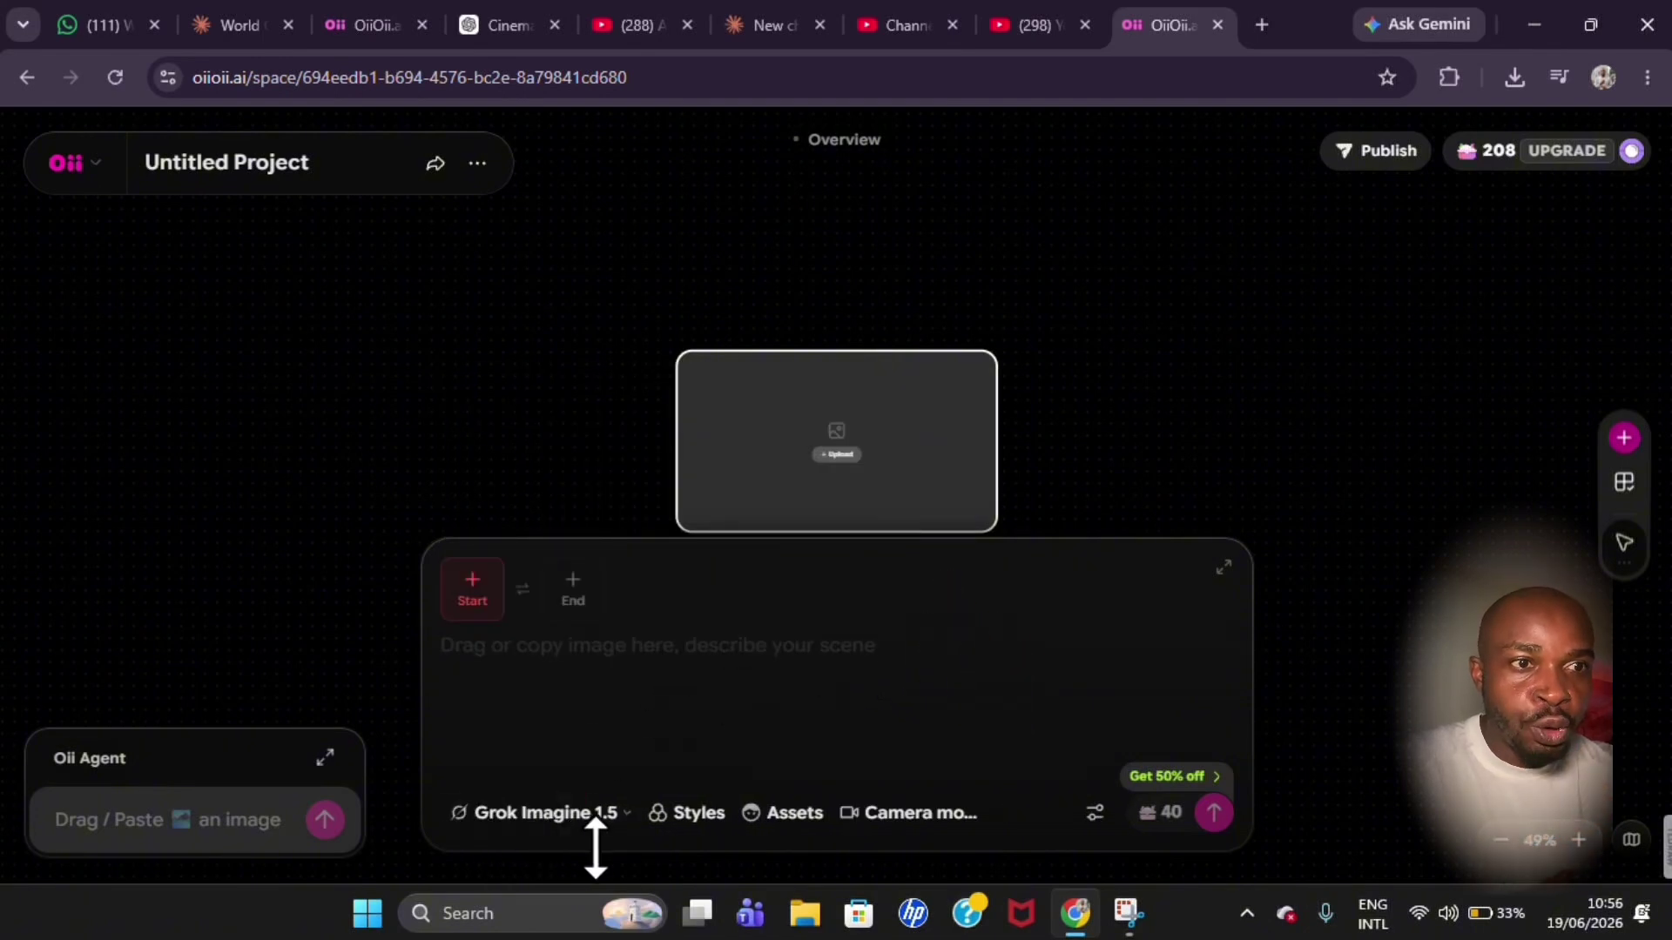
Step: Browse the visual styles in the Style Library and look at the saved character assets without choosing any
left_click(693, 836)
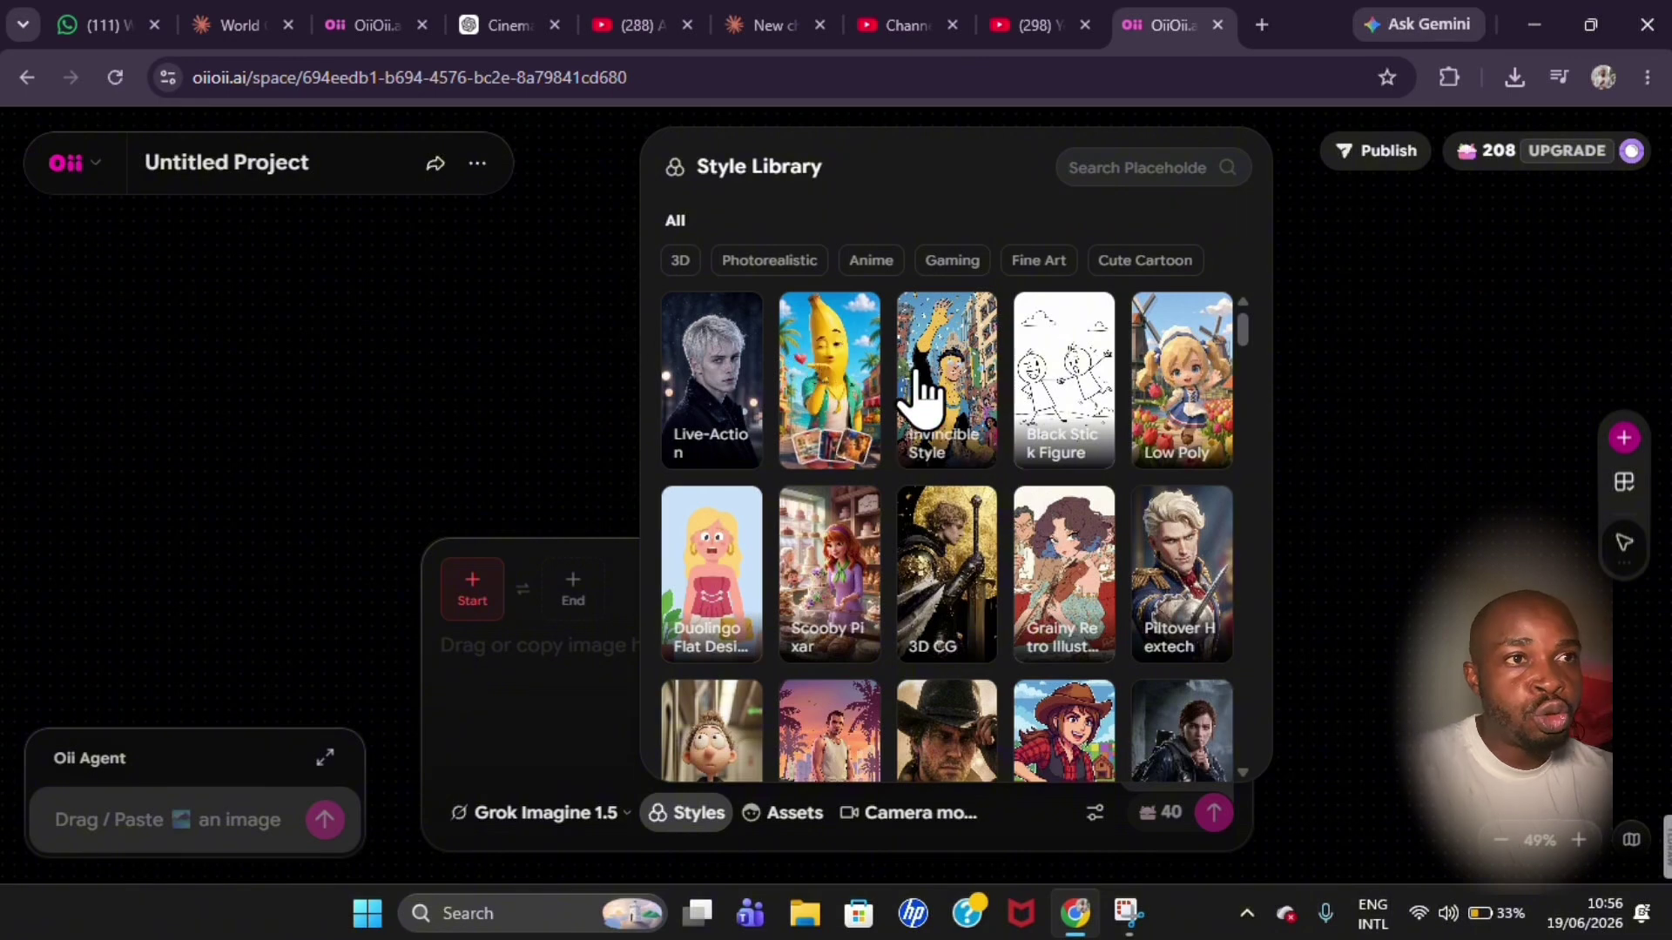
left_click(742, 402)
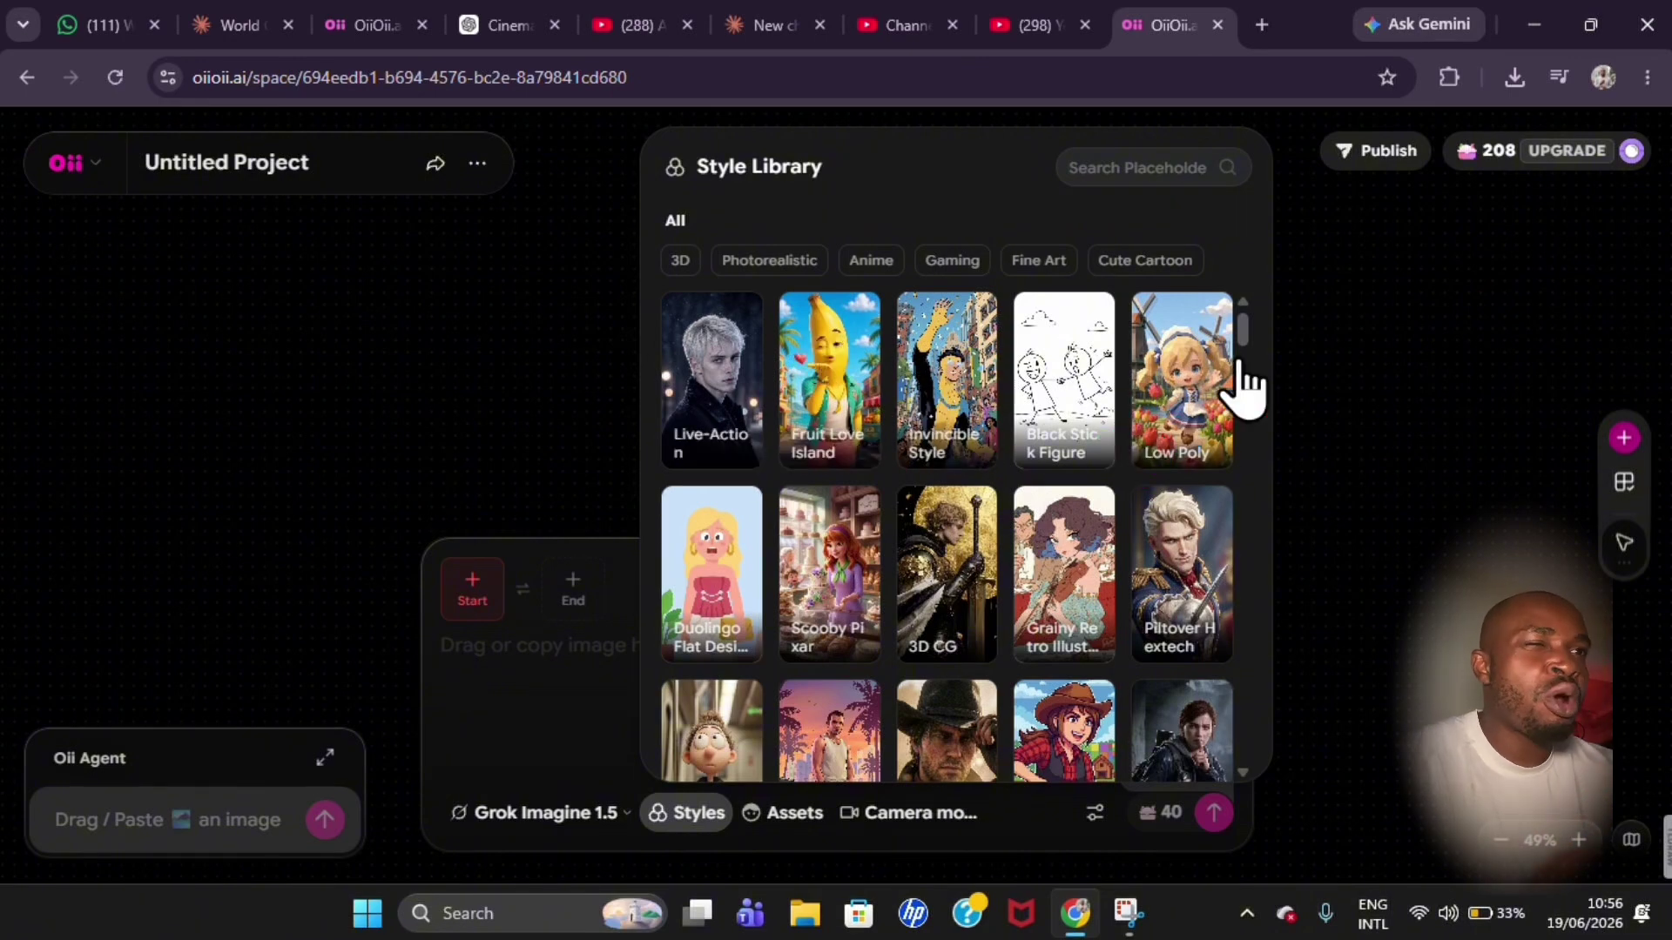
left_click_drag(1243, 335, 1243, 357)
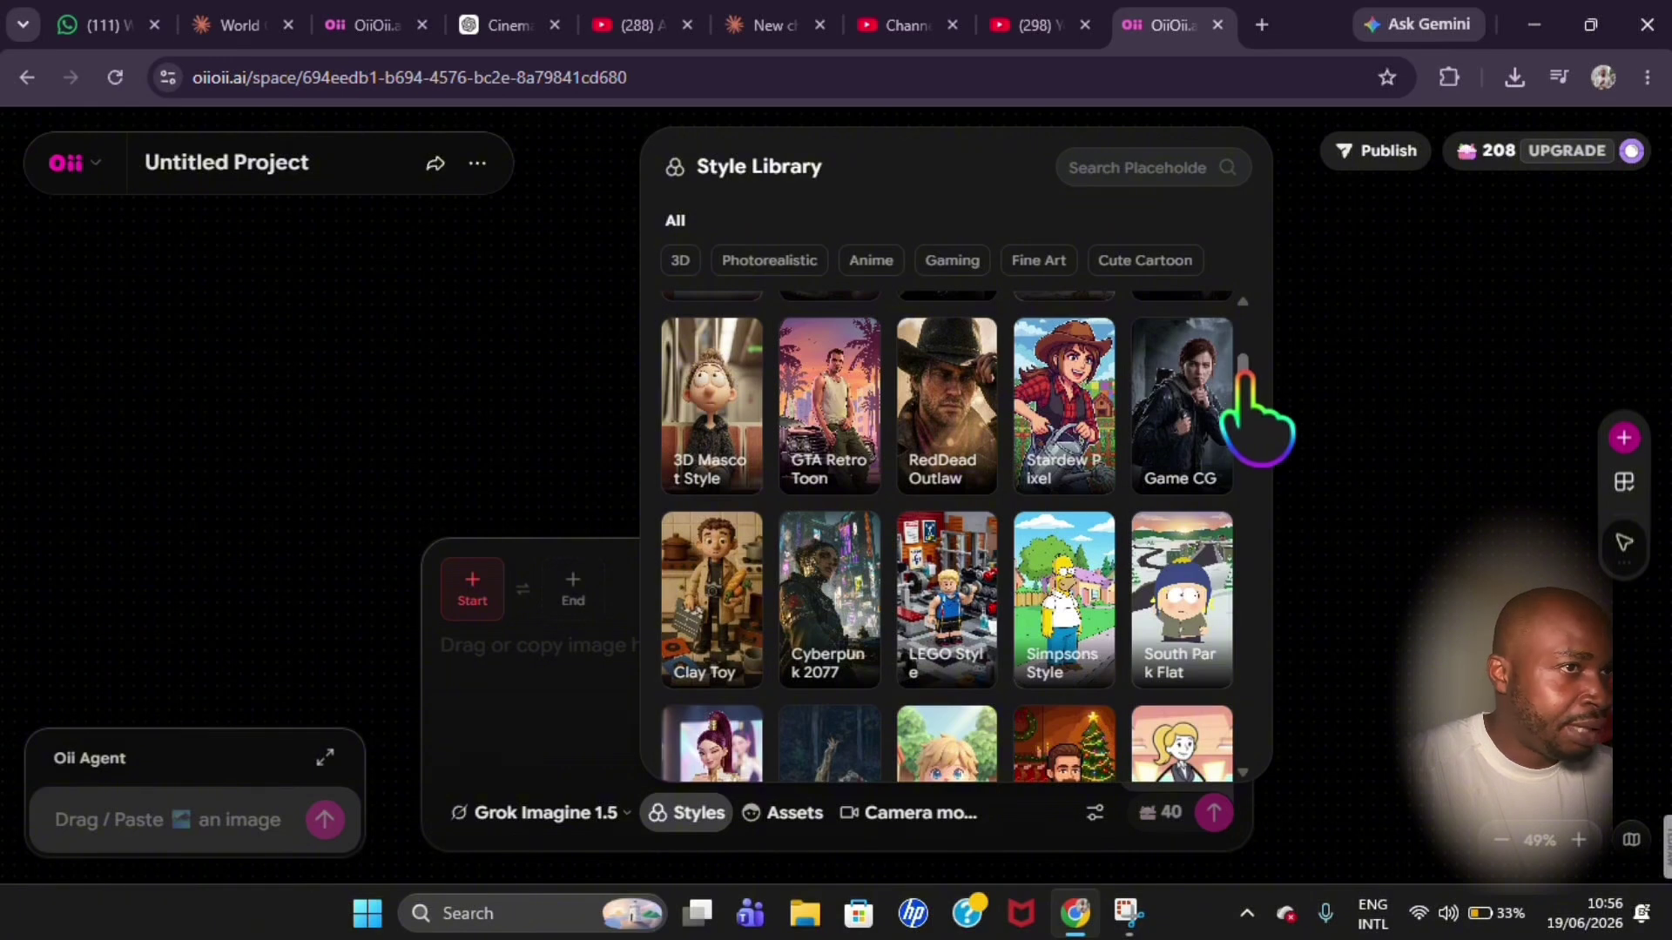
scroll(1243, 344, "down", 3)
scroll(1245, 357, "up", 5)
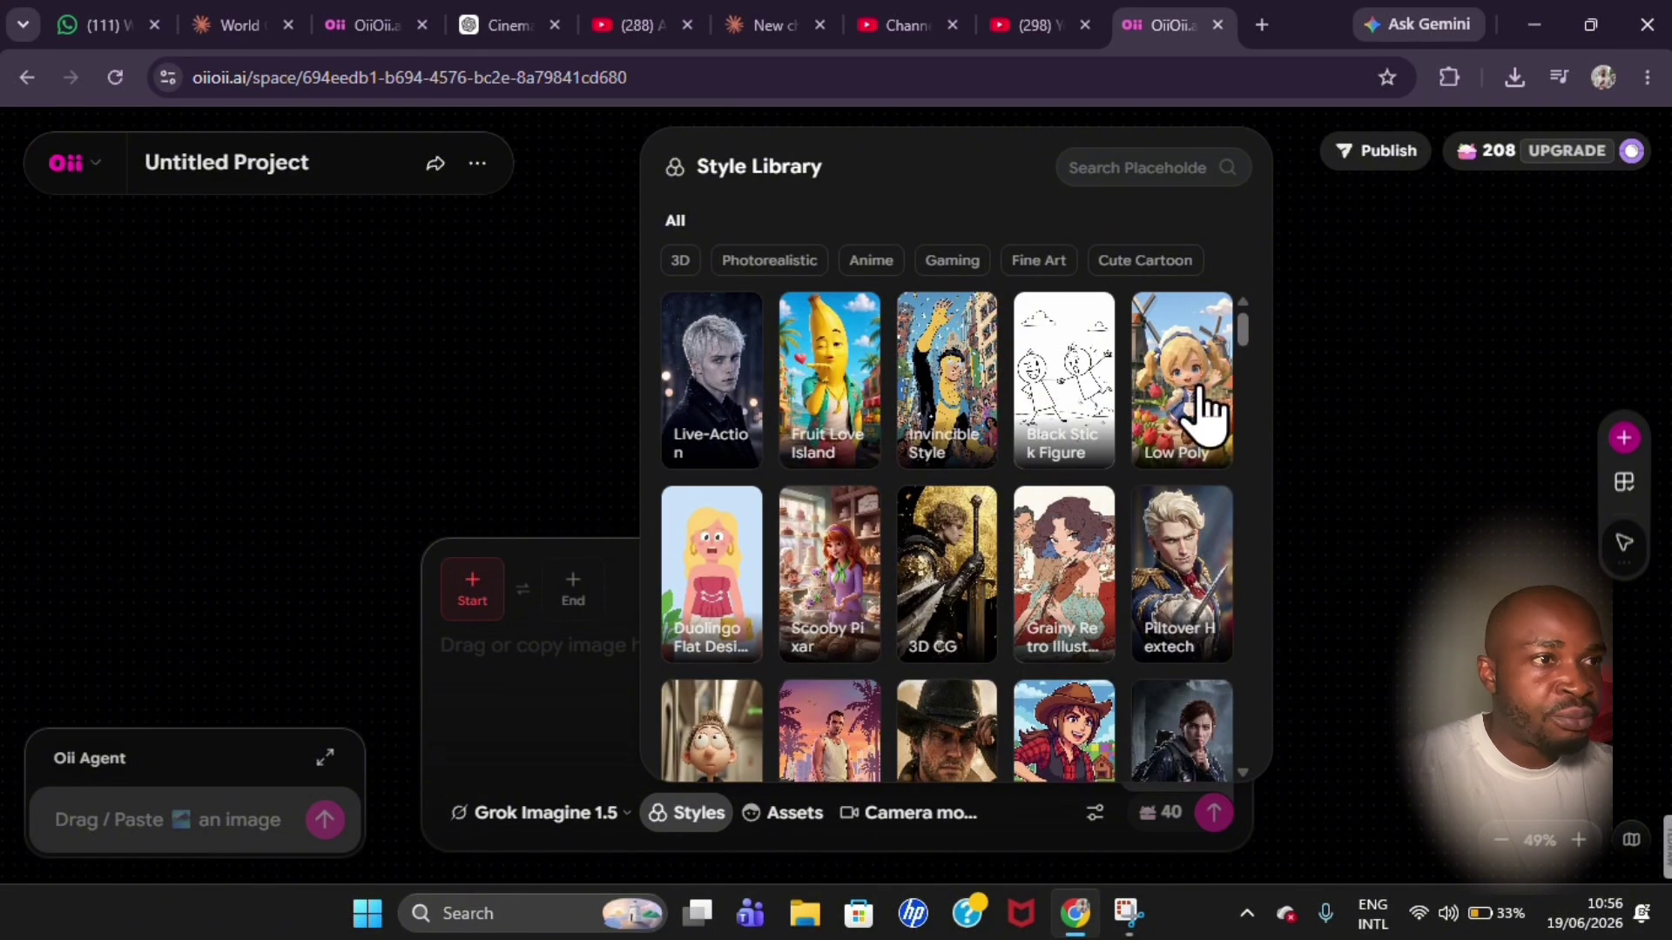
left_click(801, 827)
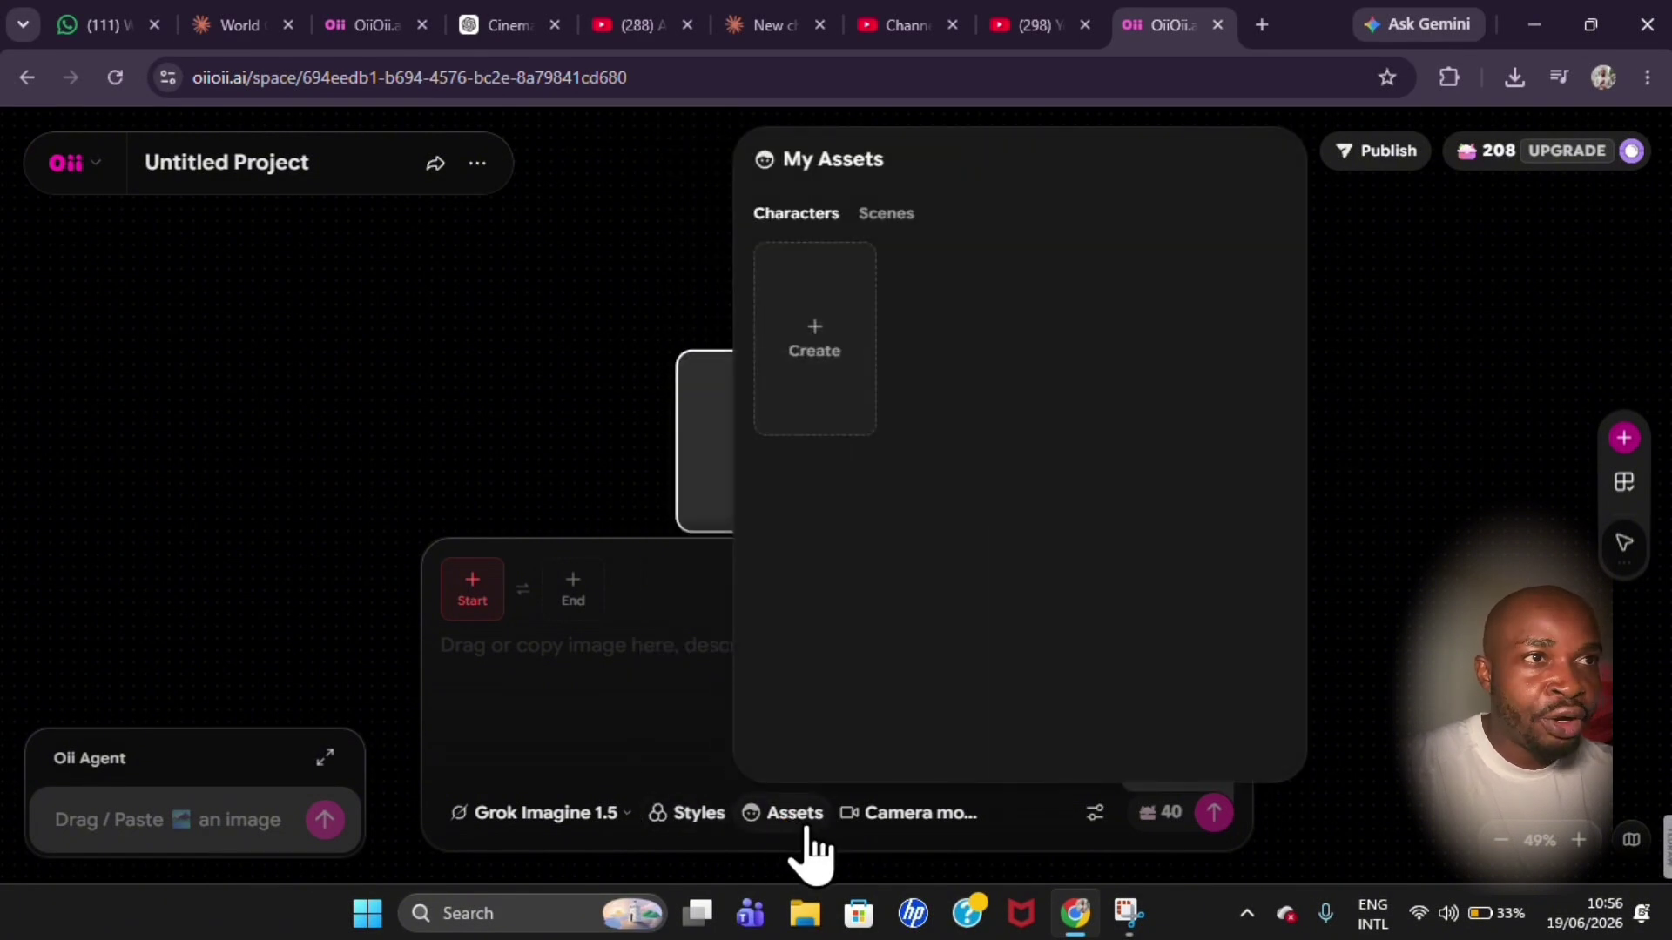
left_click(645, 705)
Step: Upload the Summer Holidays picture, "ChatGPT Image Jun 19, 2026, 10_42_47 AM", from the Downloads folder as the video's start frame
left_click(444, 607)
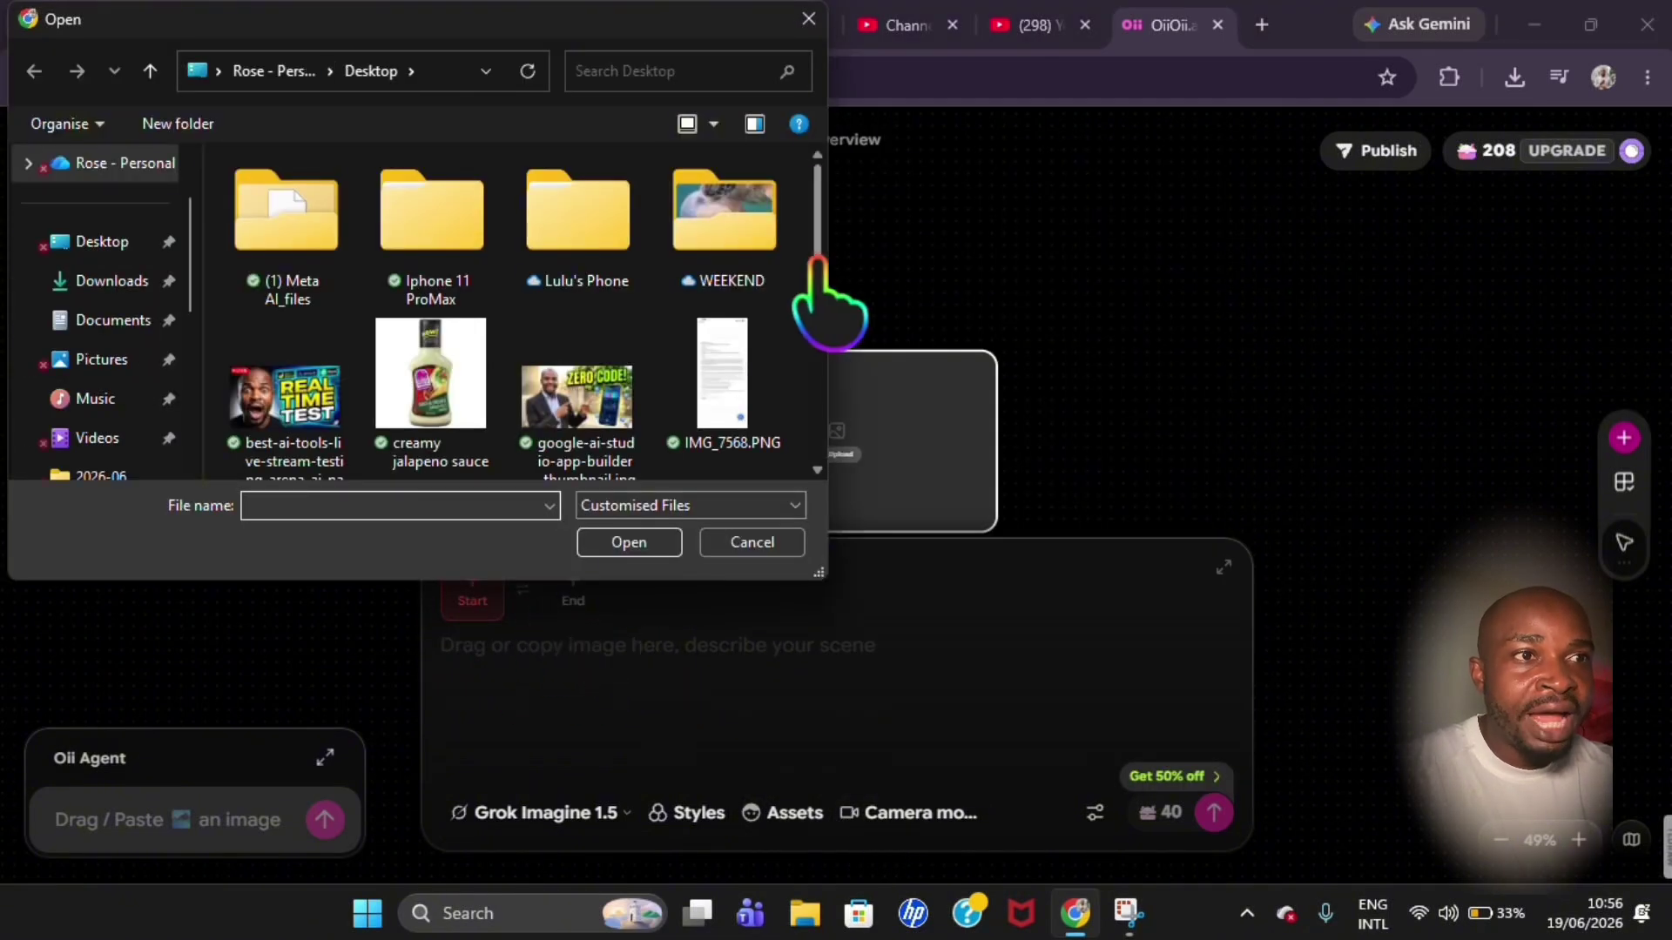
left_click(750, 543)
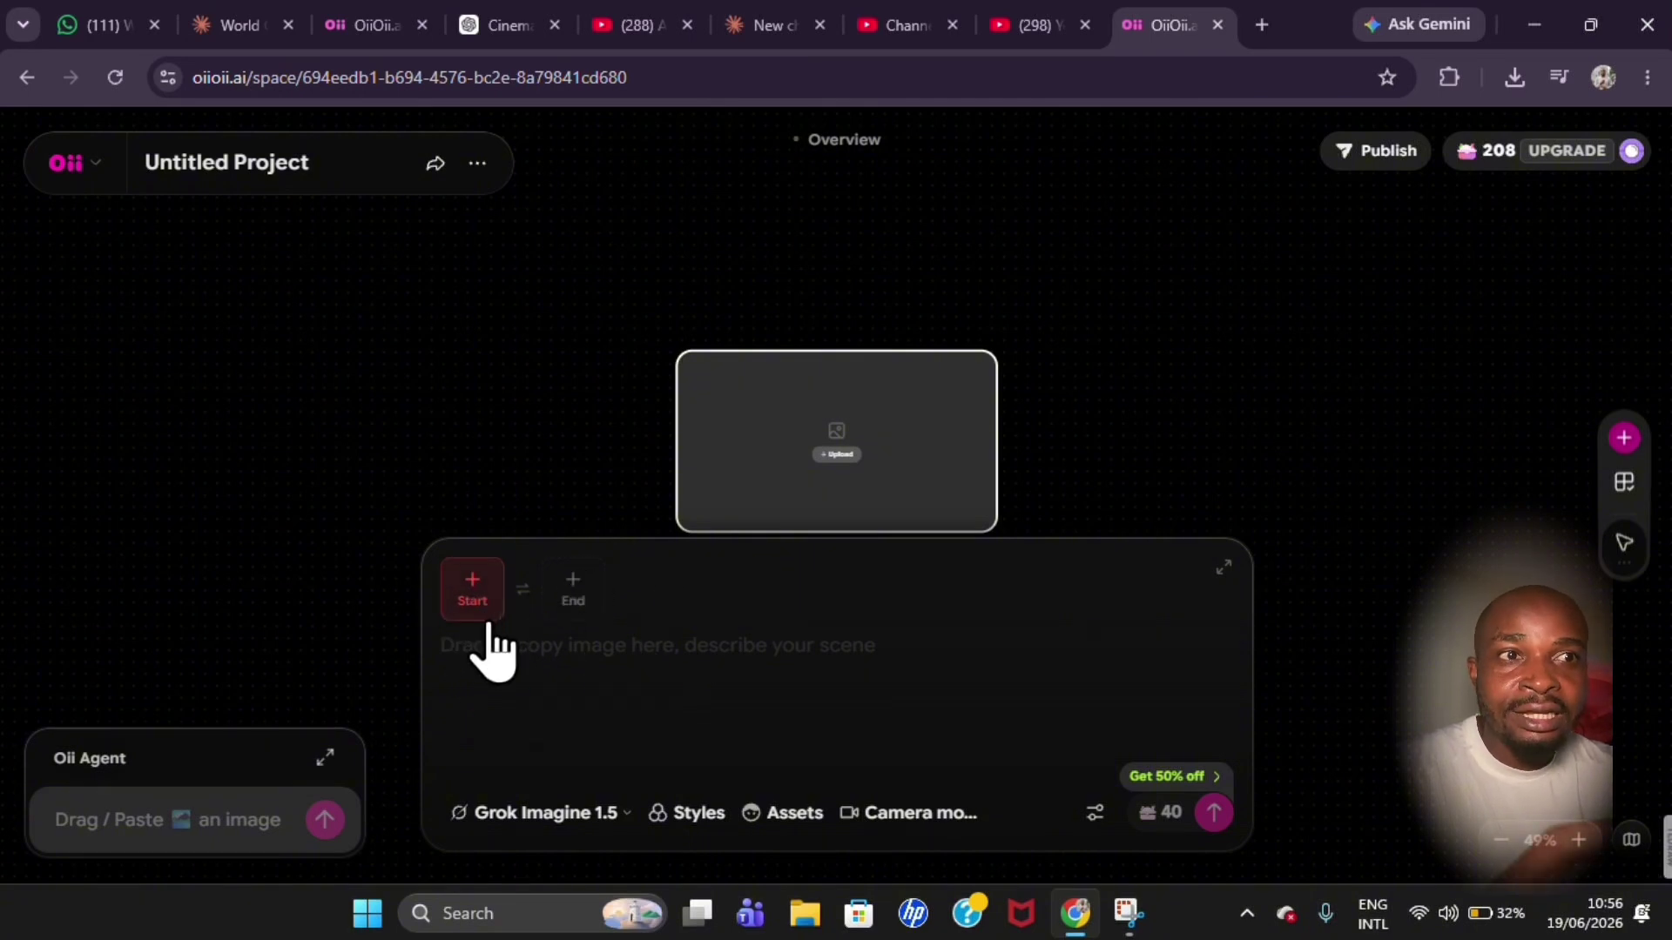
left_click(471, 583)
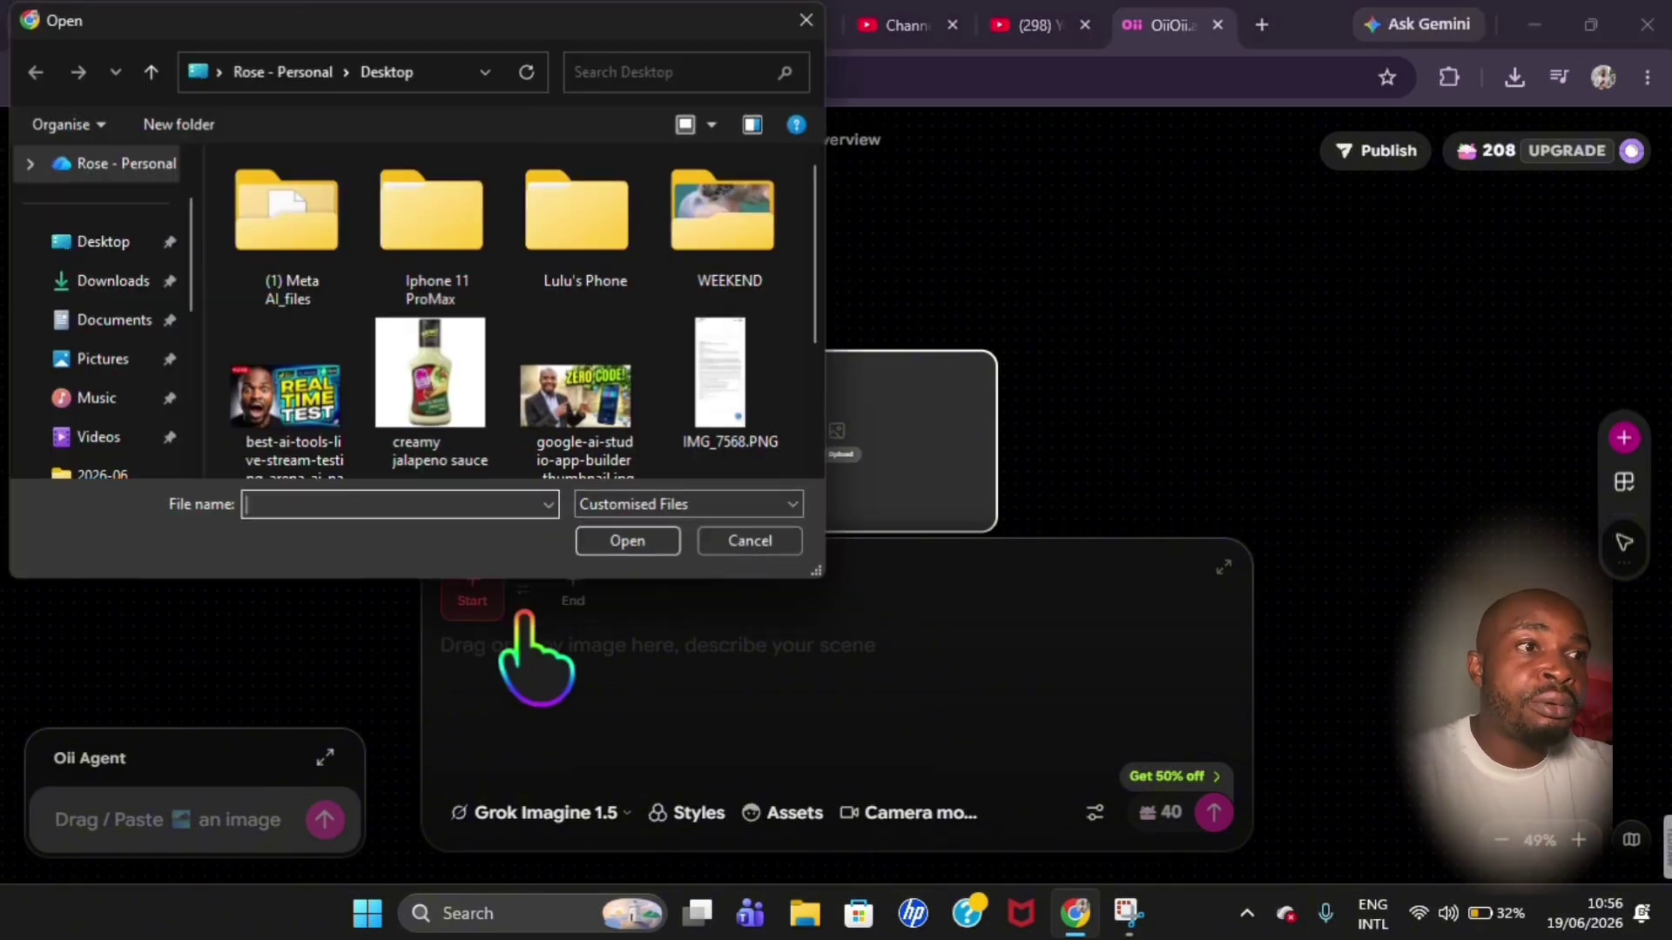
left_click(123, 279)
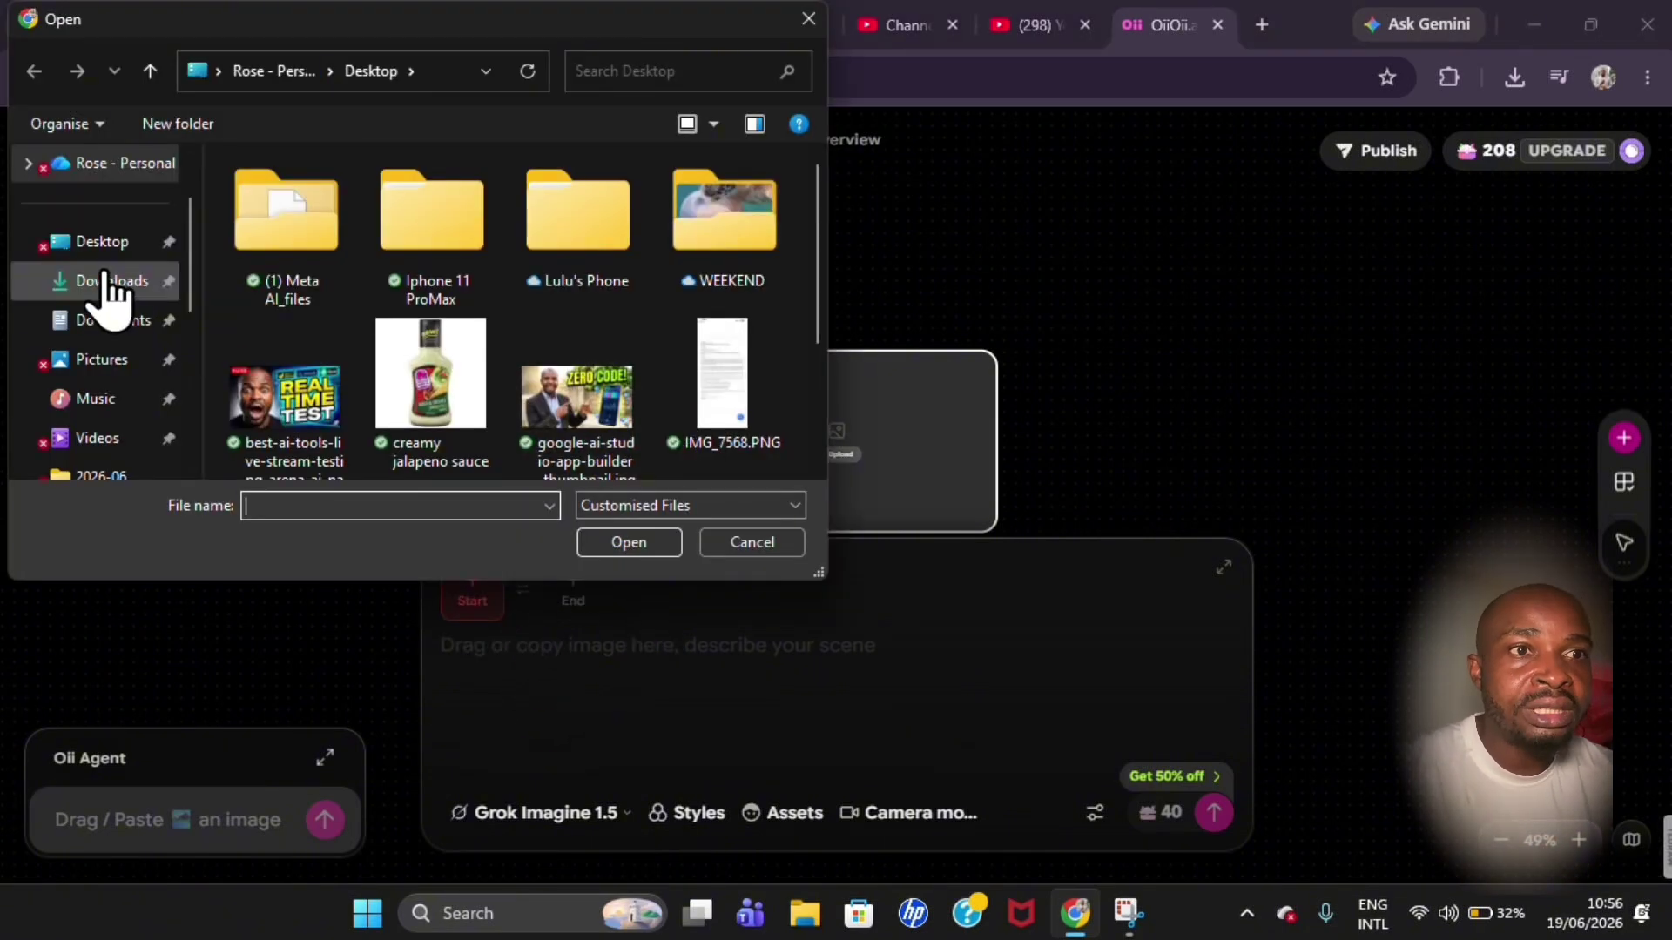
left_click(438, 270)
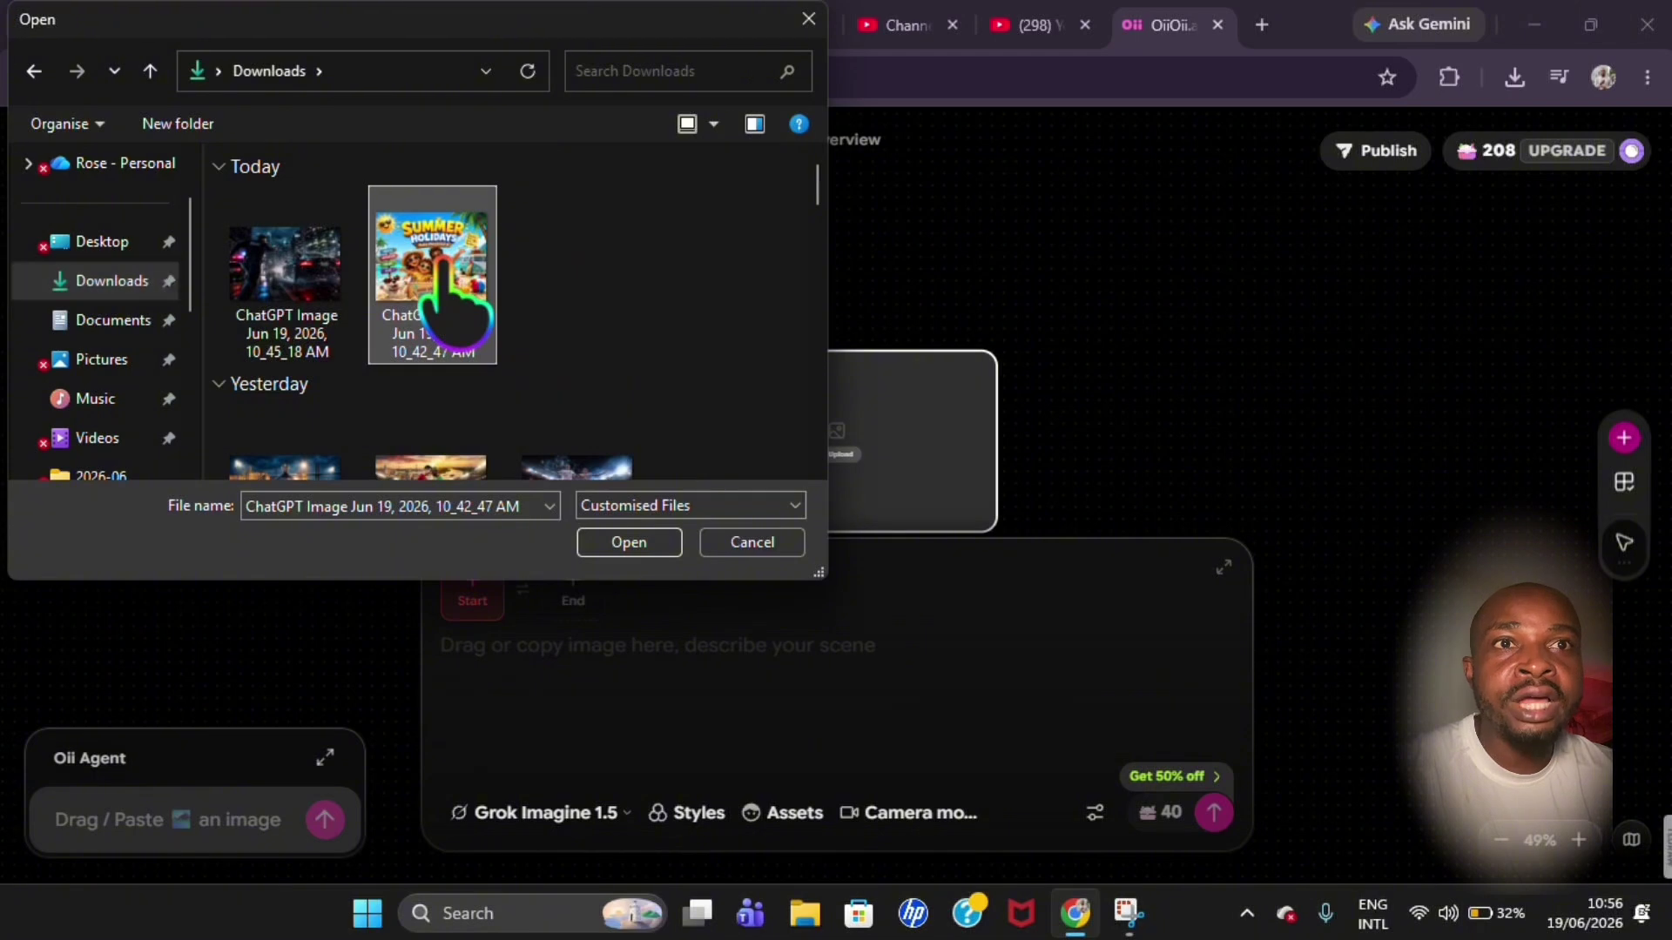
double_click(440, 270)
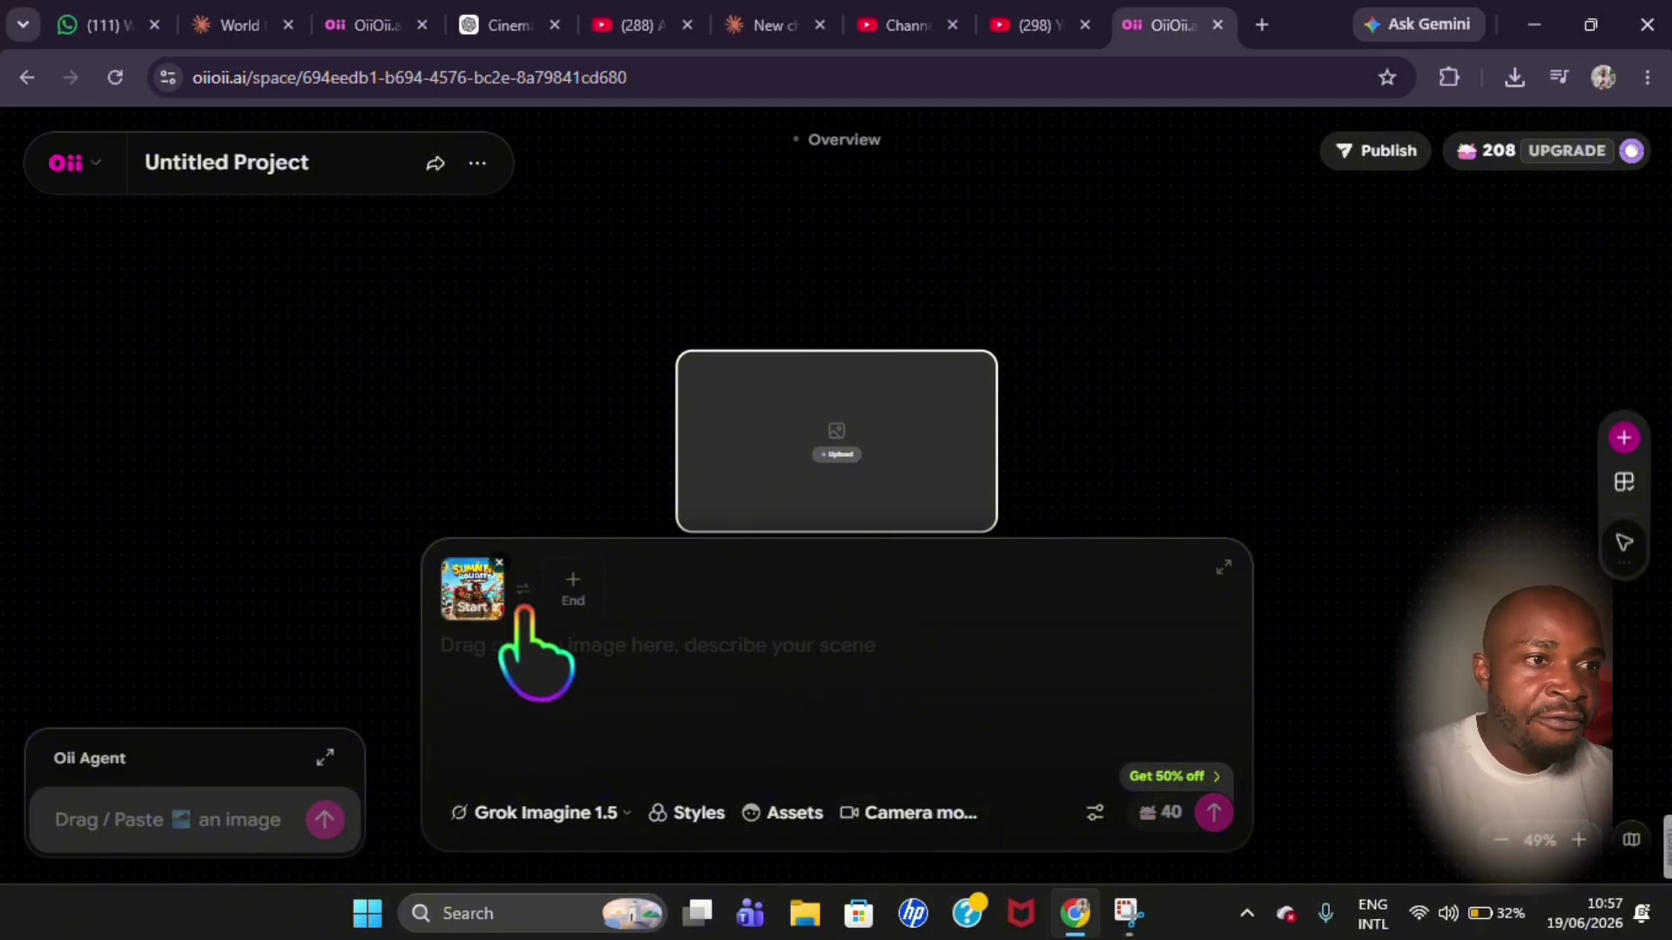
Step: Browse the Camera Motion Library and add the Drone Shot camera motion to the video prompt
left_click(890, 818)
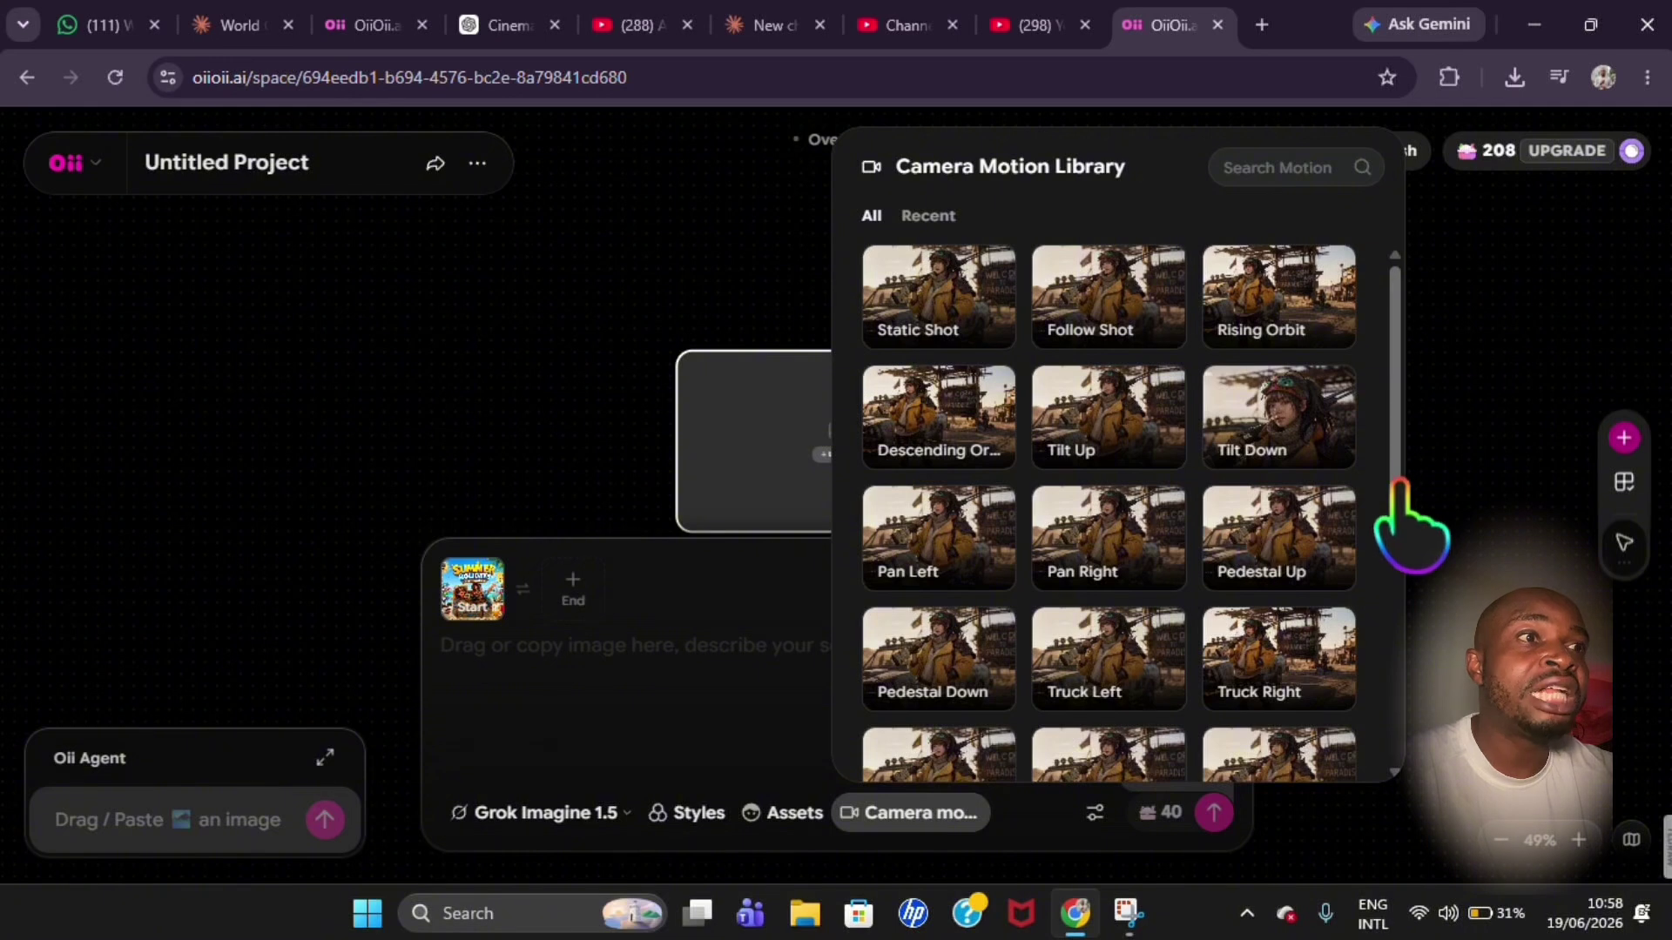
scroll(1399, 484, "down", 1)
scroll(1405, 474, "up", 1)
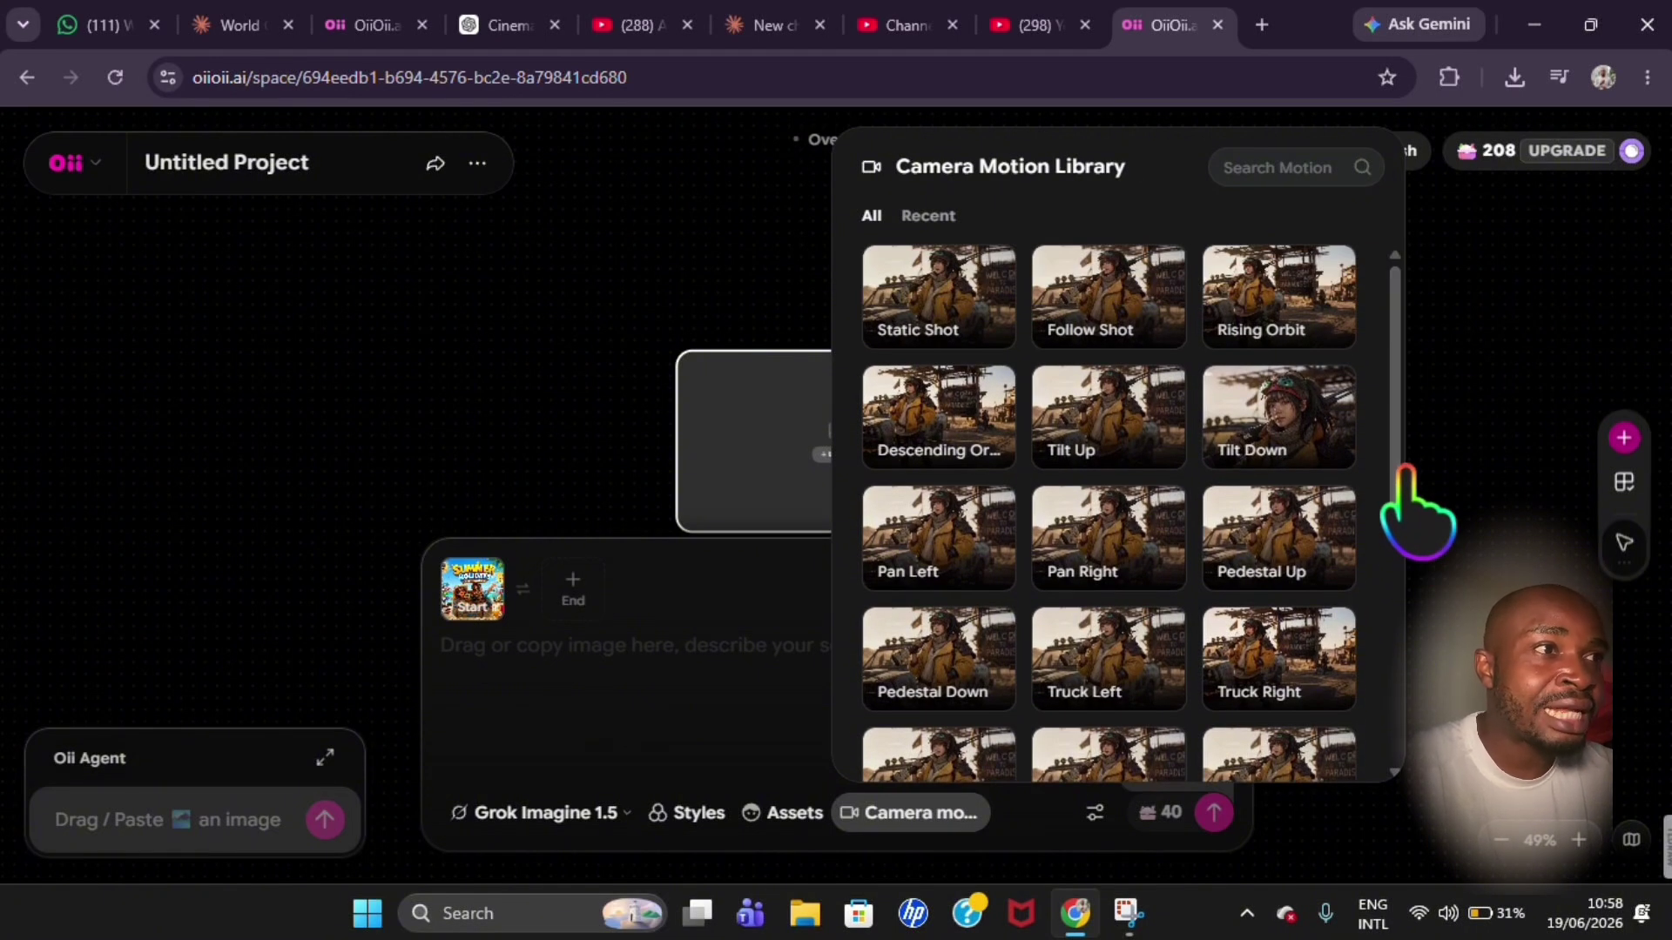
scroll(1402, 494, "down", 1)
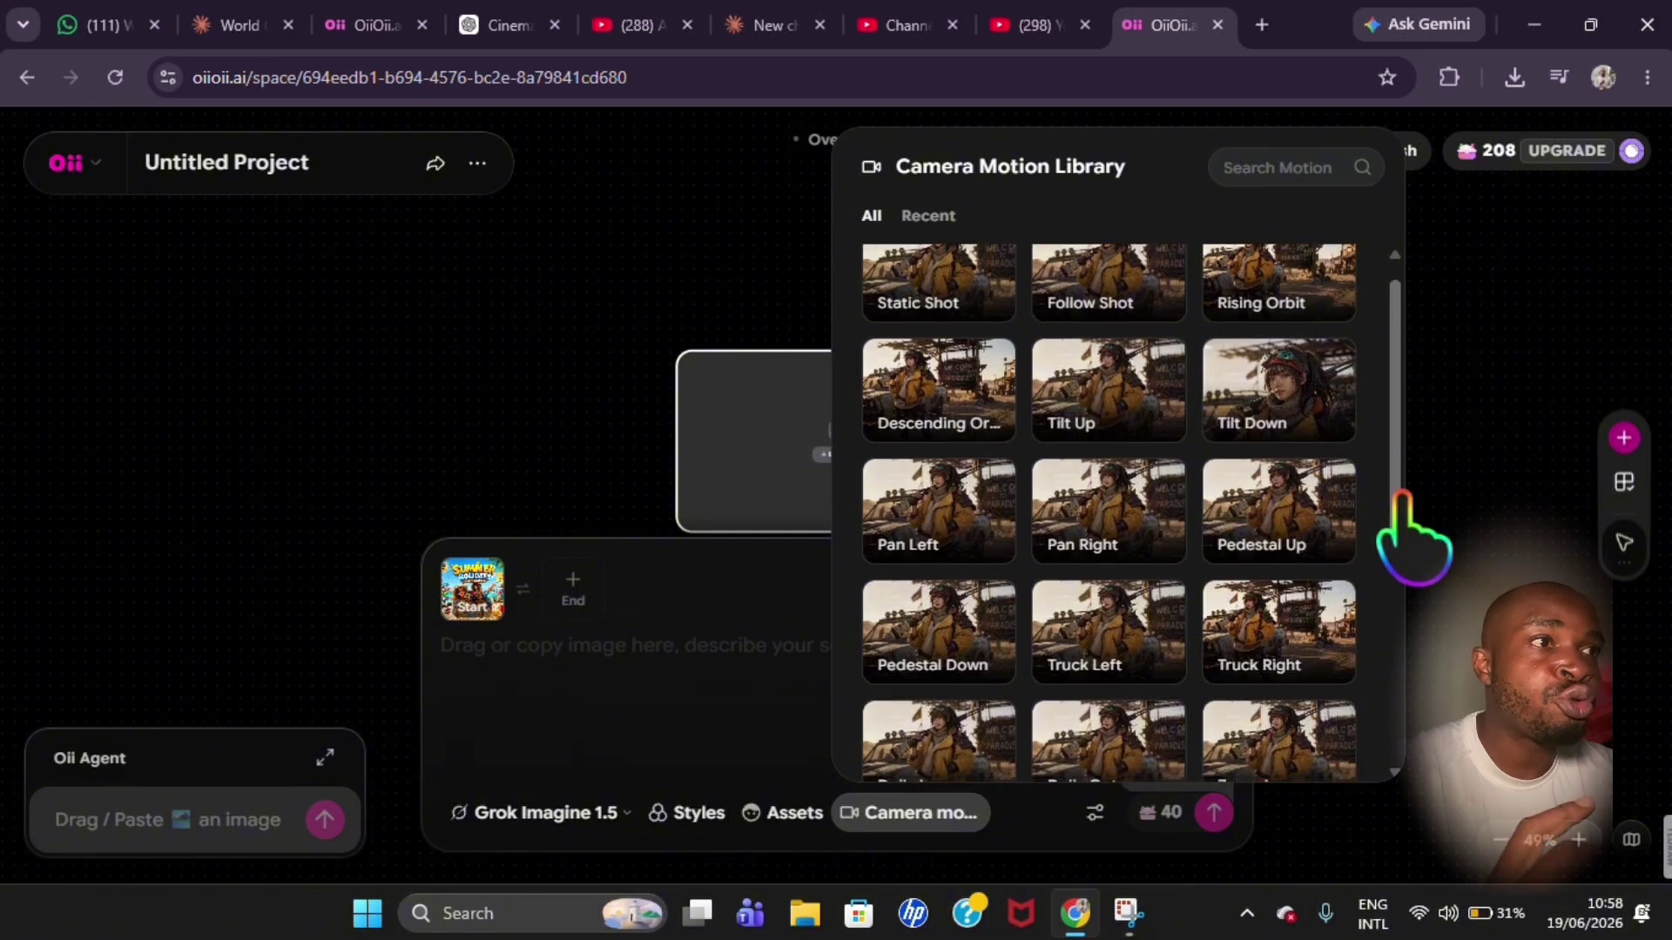
left_click_drag(1402, 495, 1396, 615)
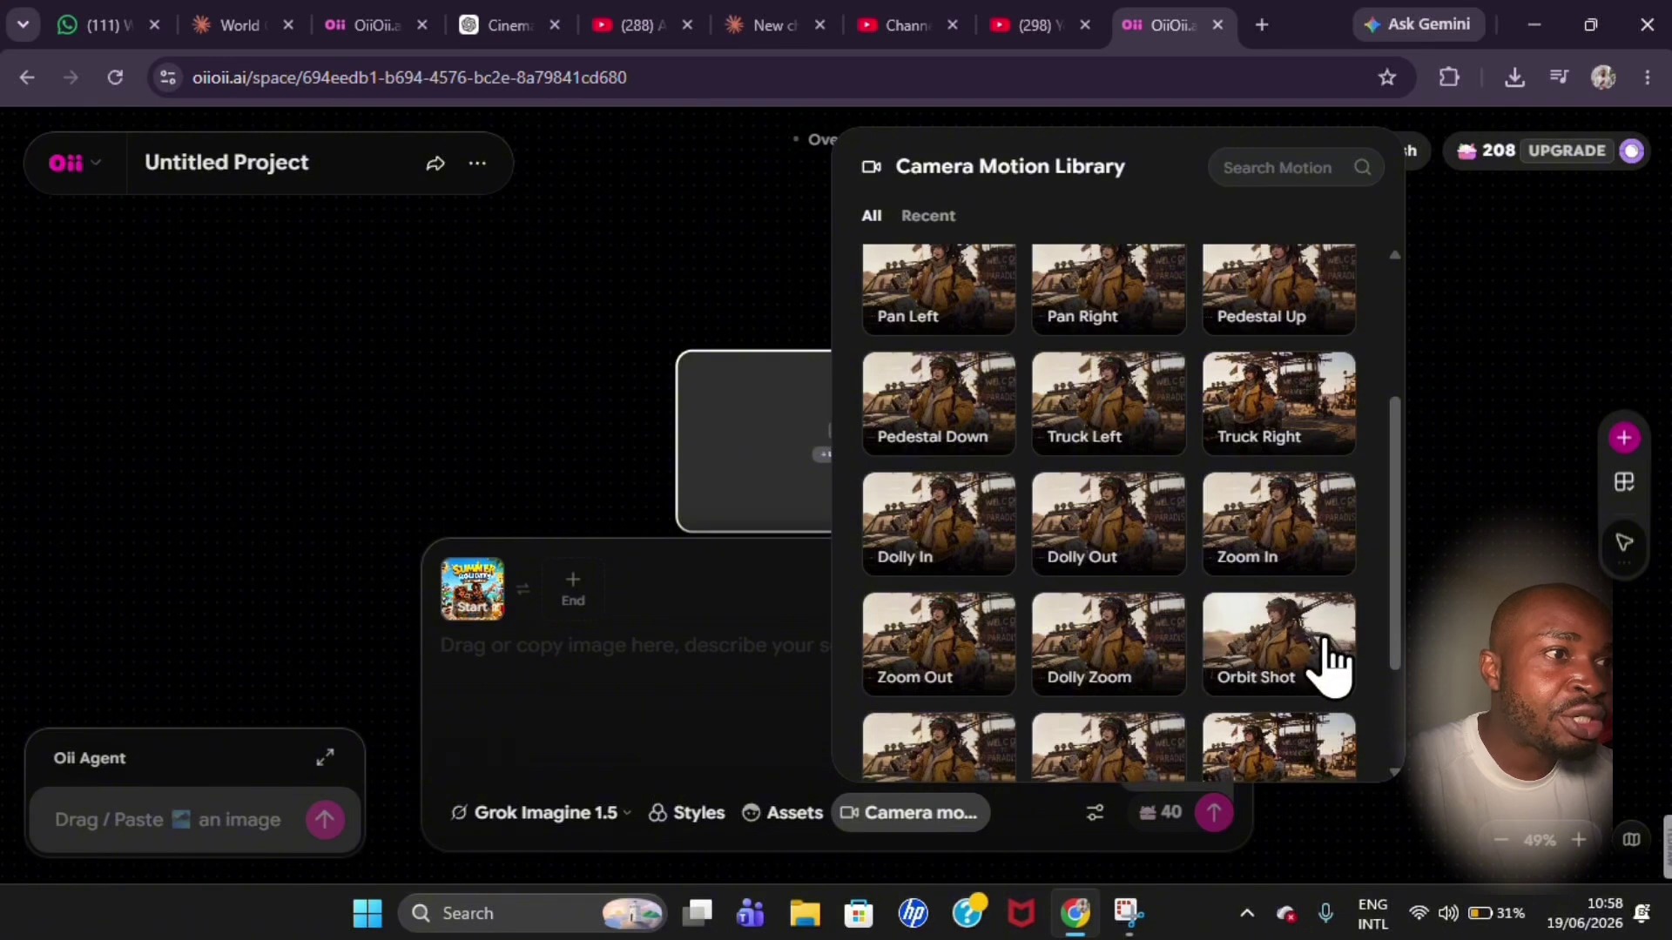
left_click_drag(1390, 671, 1392, 502)
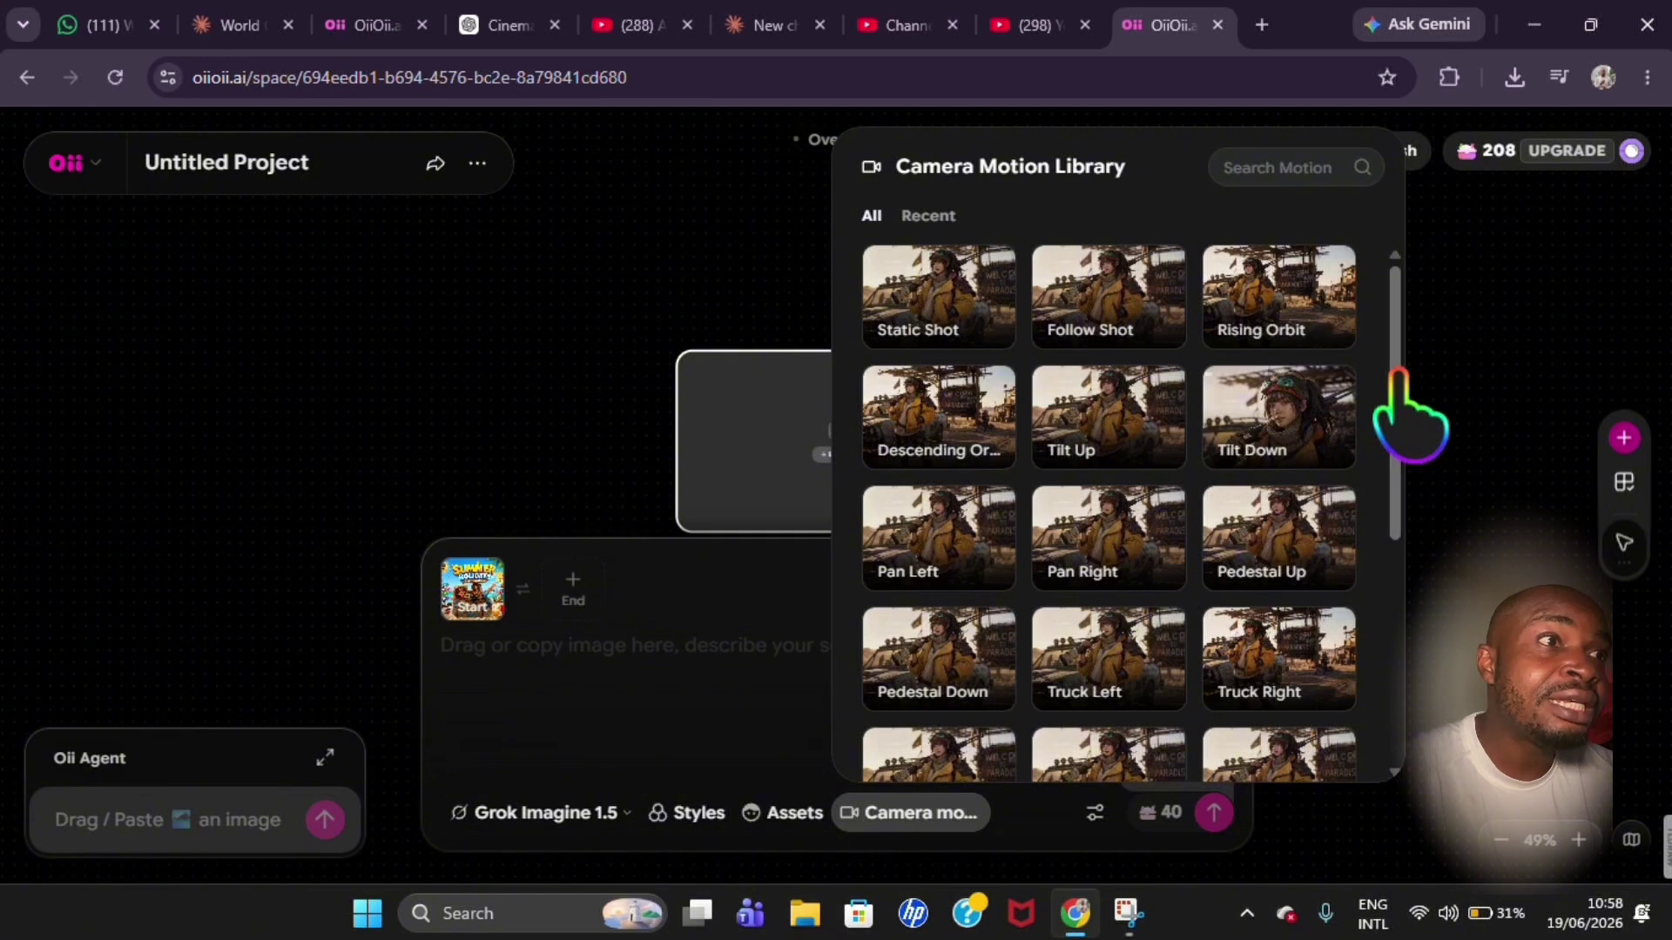
left_click_drag(1397, 374, 1399, 635)
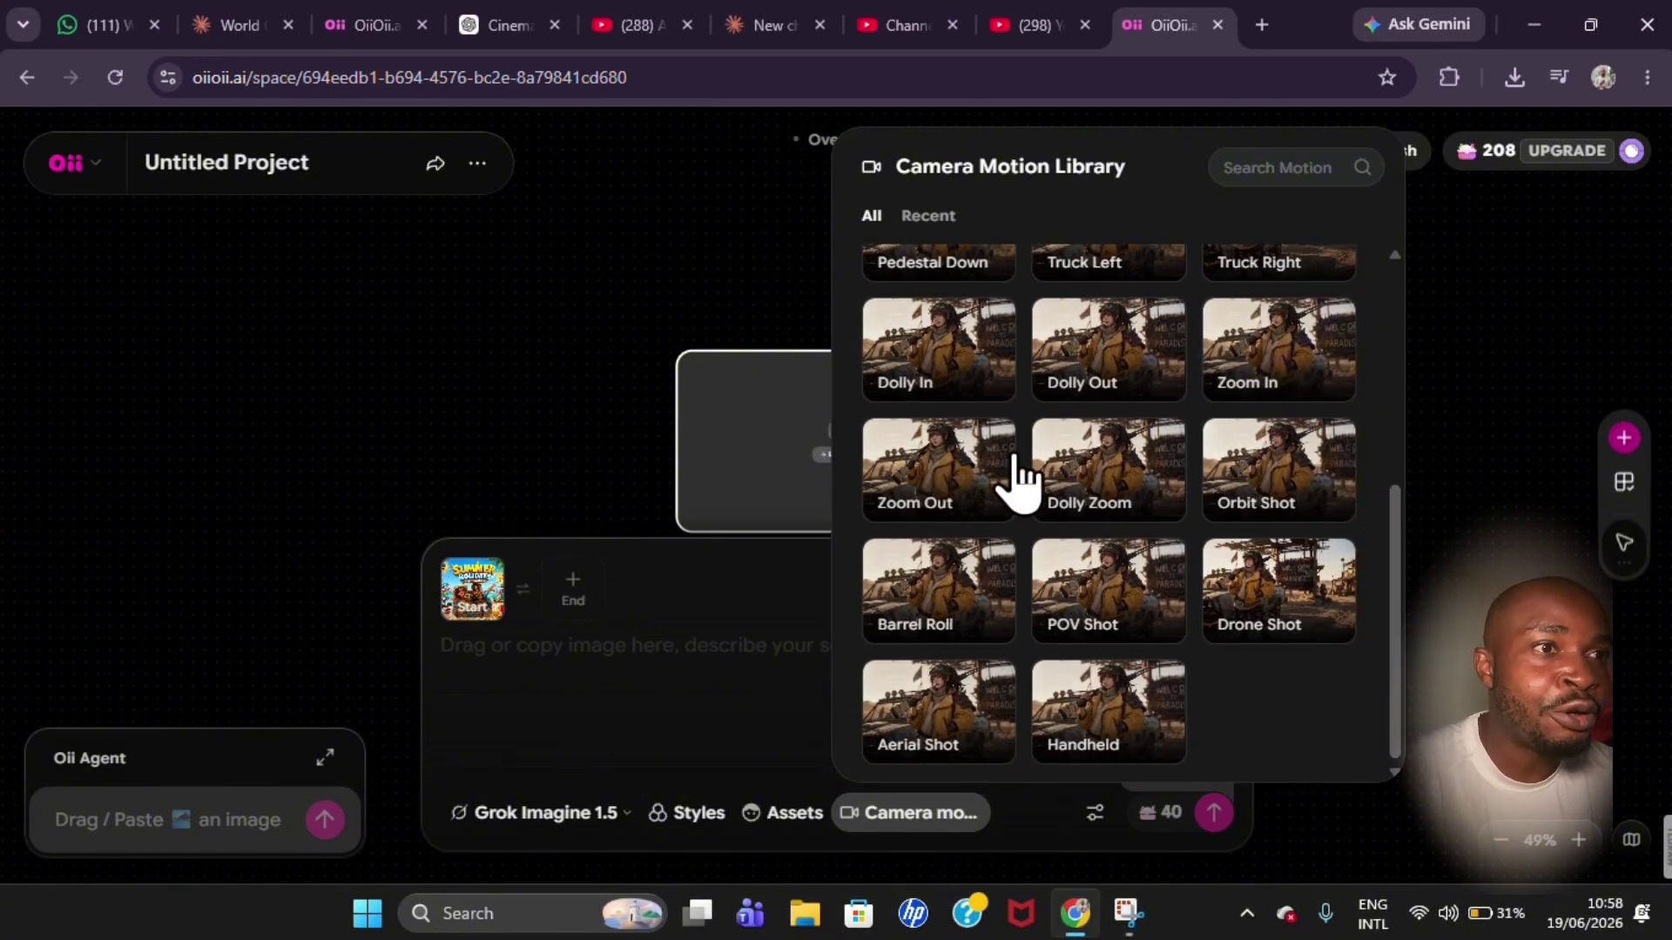
left_click(1311, 592)
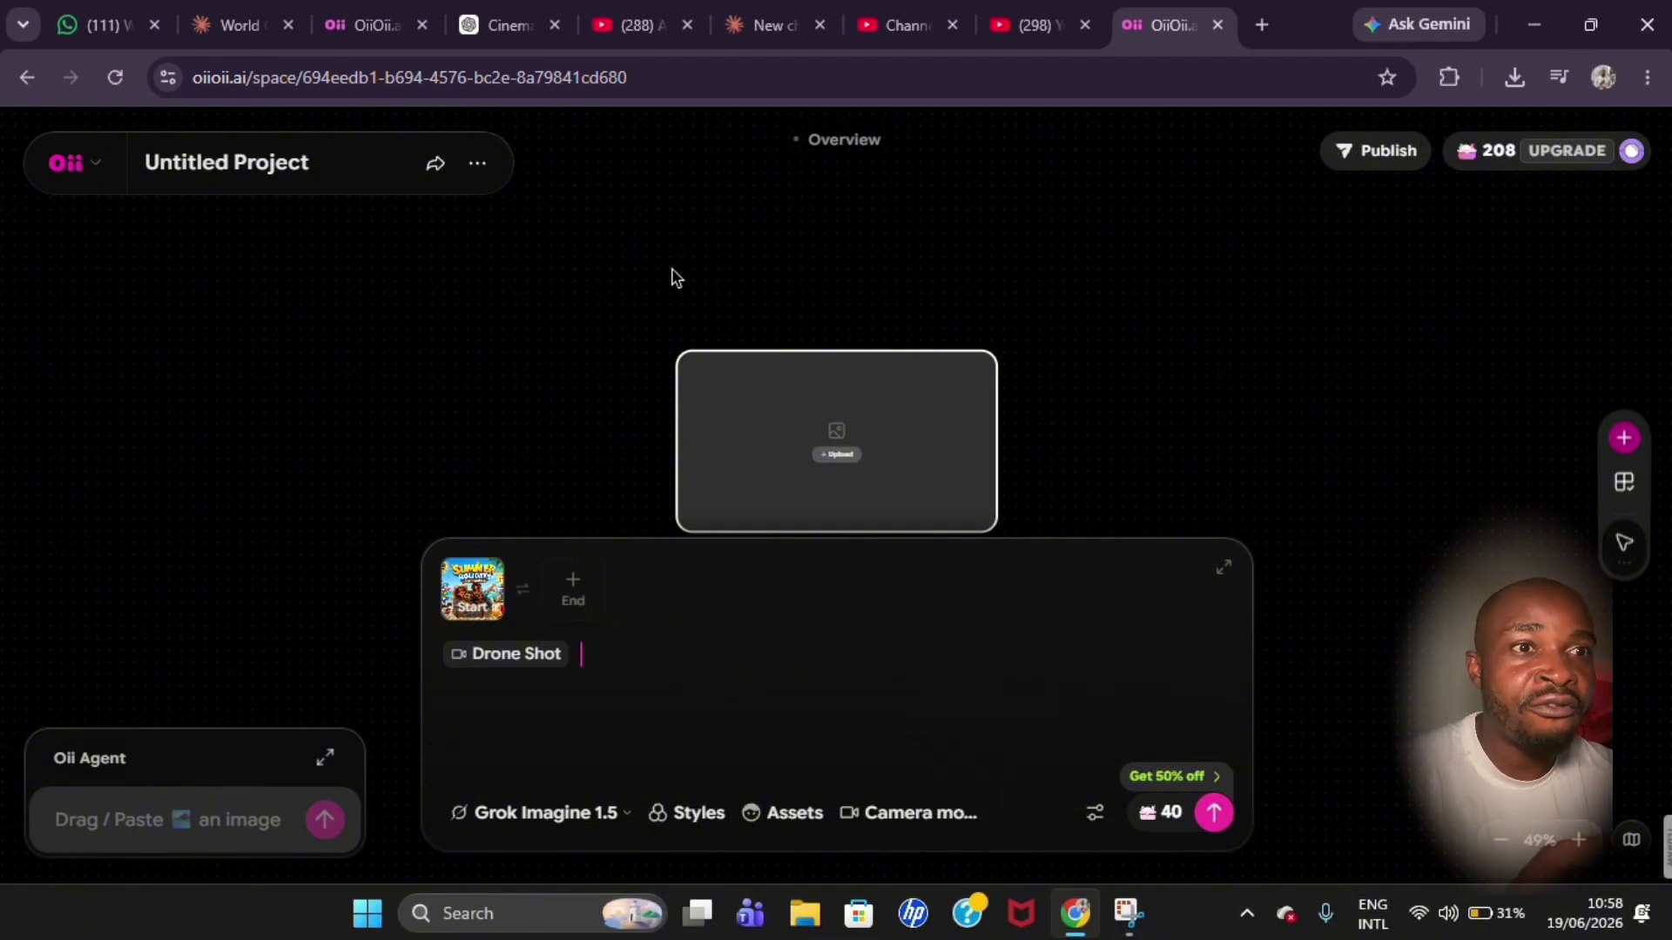
Step: Copy the summer holiday scene paragraph from the ChatGPT conversation and paste it after the Drone Shot tag in the OiiOii video prompt
left_click(503, 26)
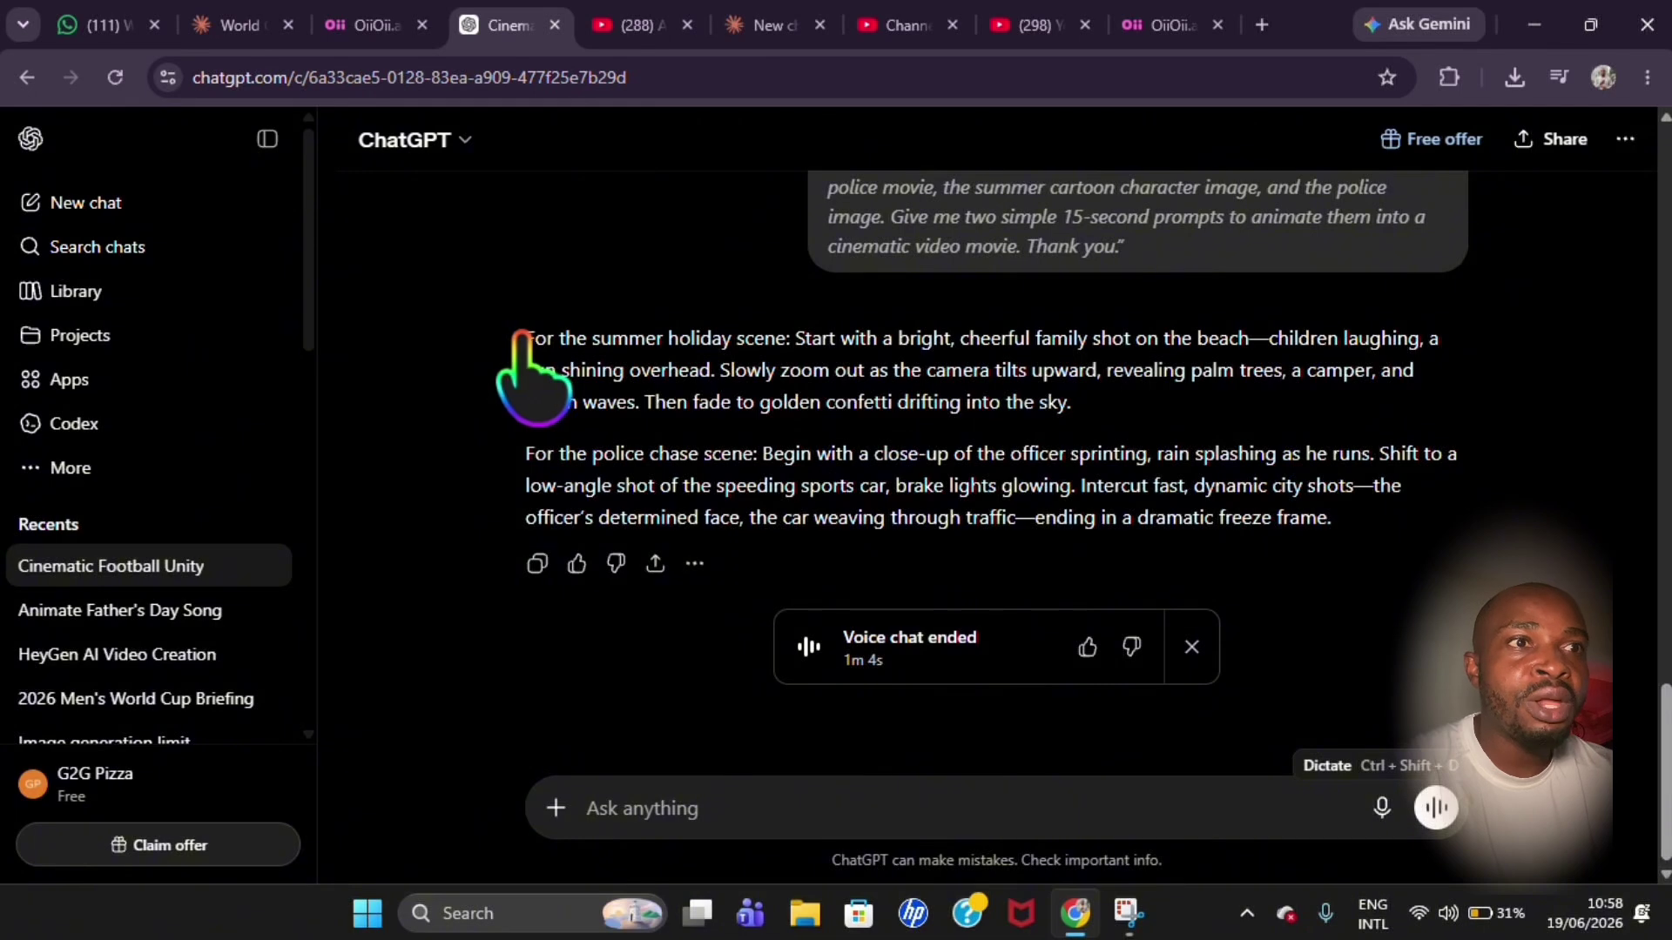
left_click_drag(525, 339, 1084, 416)
key("ctrl+c")
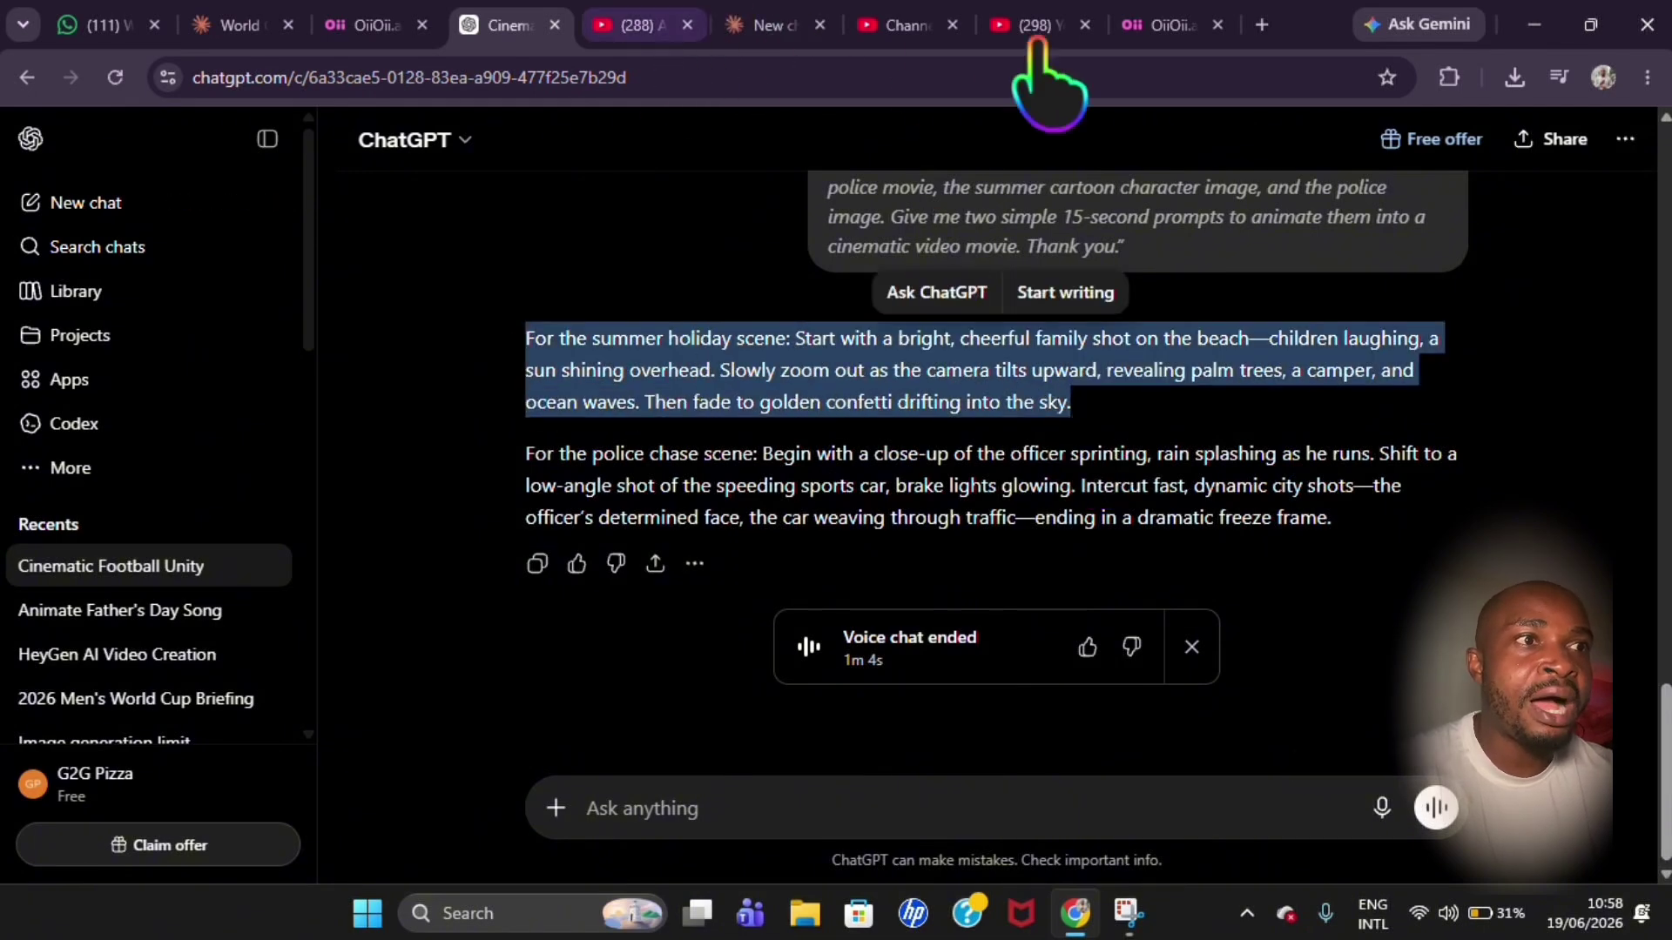
left_click(1161, 25)
left_click(747, 688)
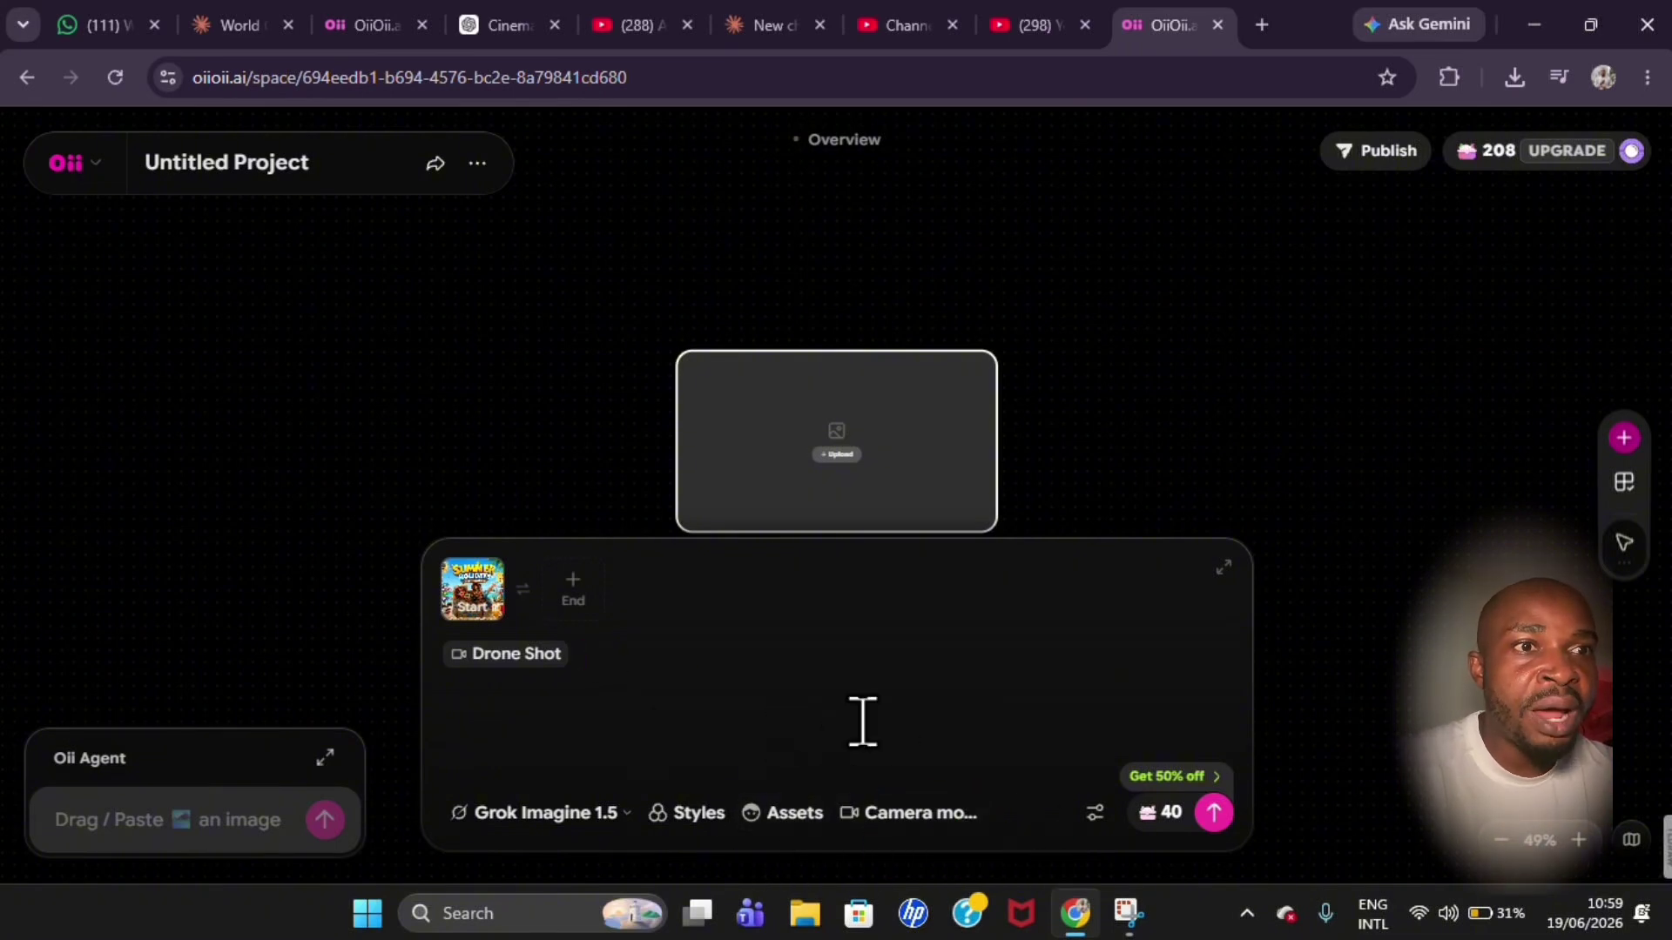
key("ctrl+v")
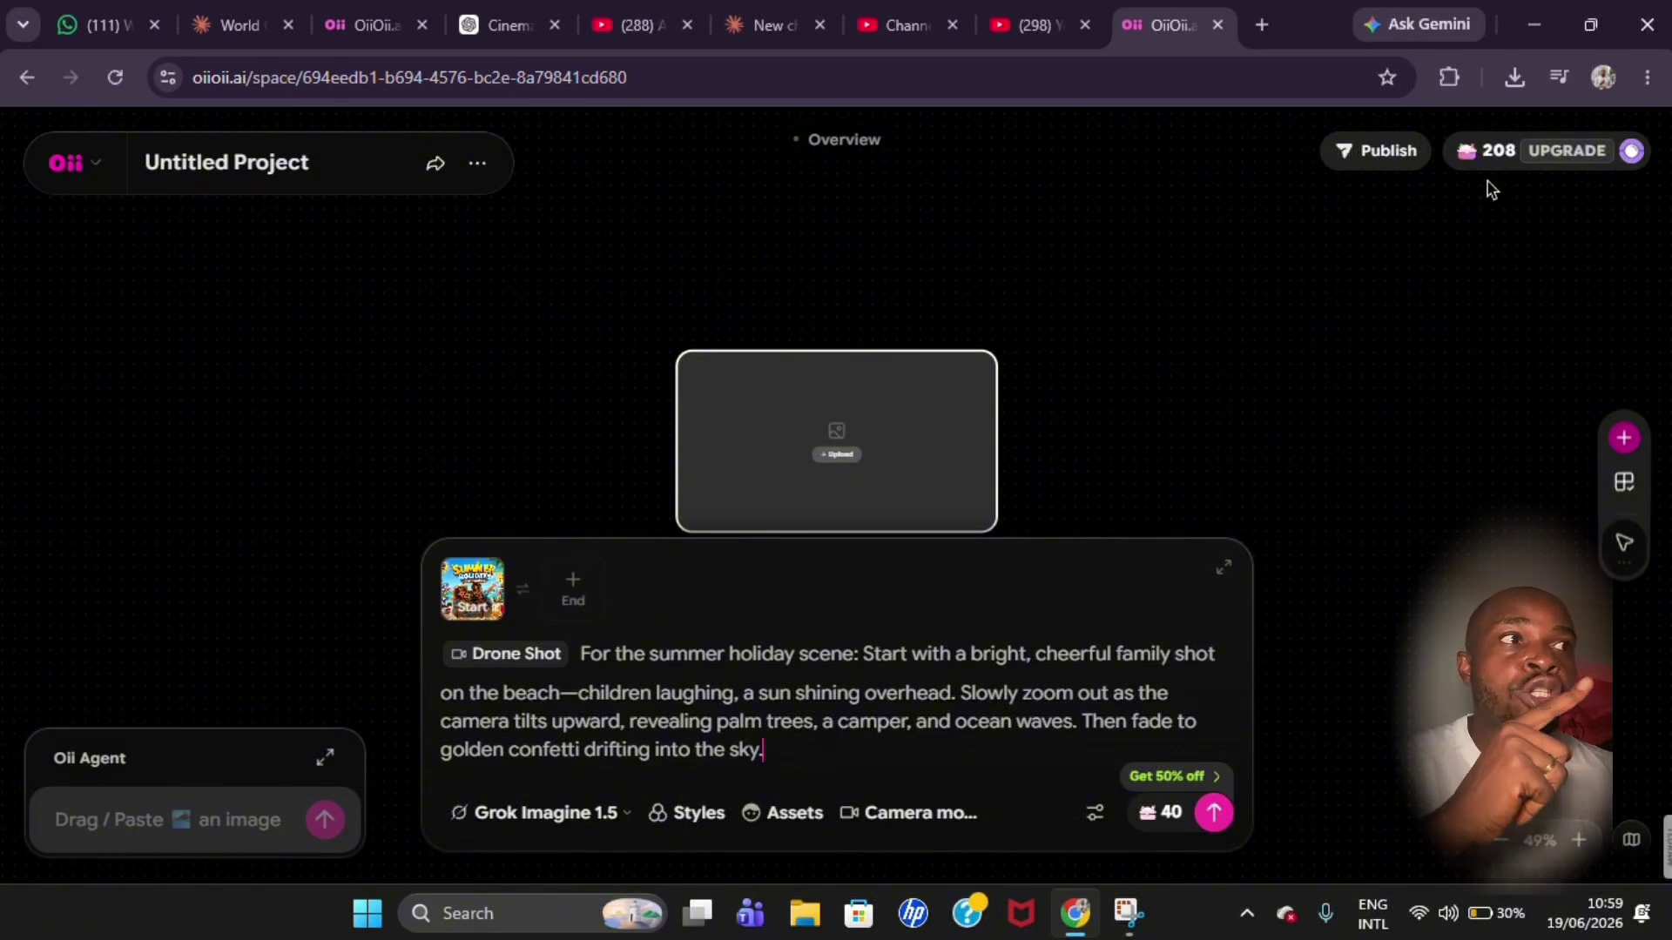
Step: Set the video's duration to 15 seconds and its resolution to 480p, and generate it
left_click(1094, 814)
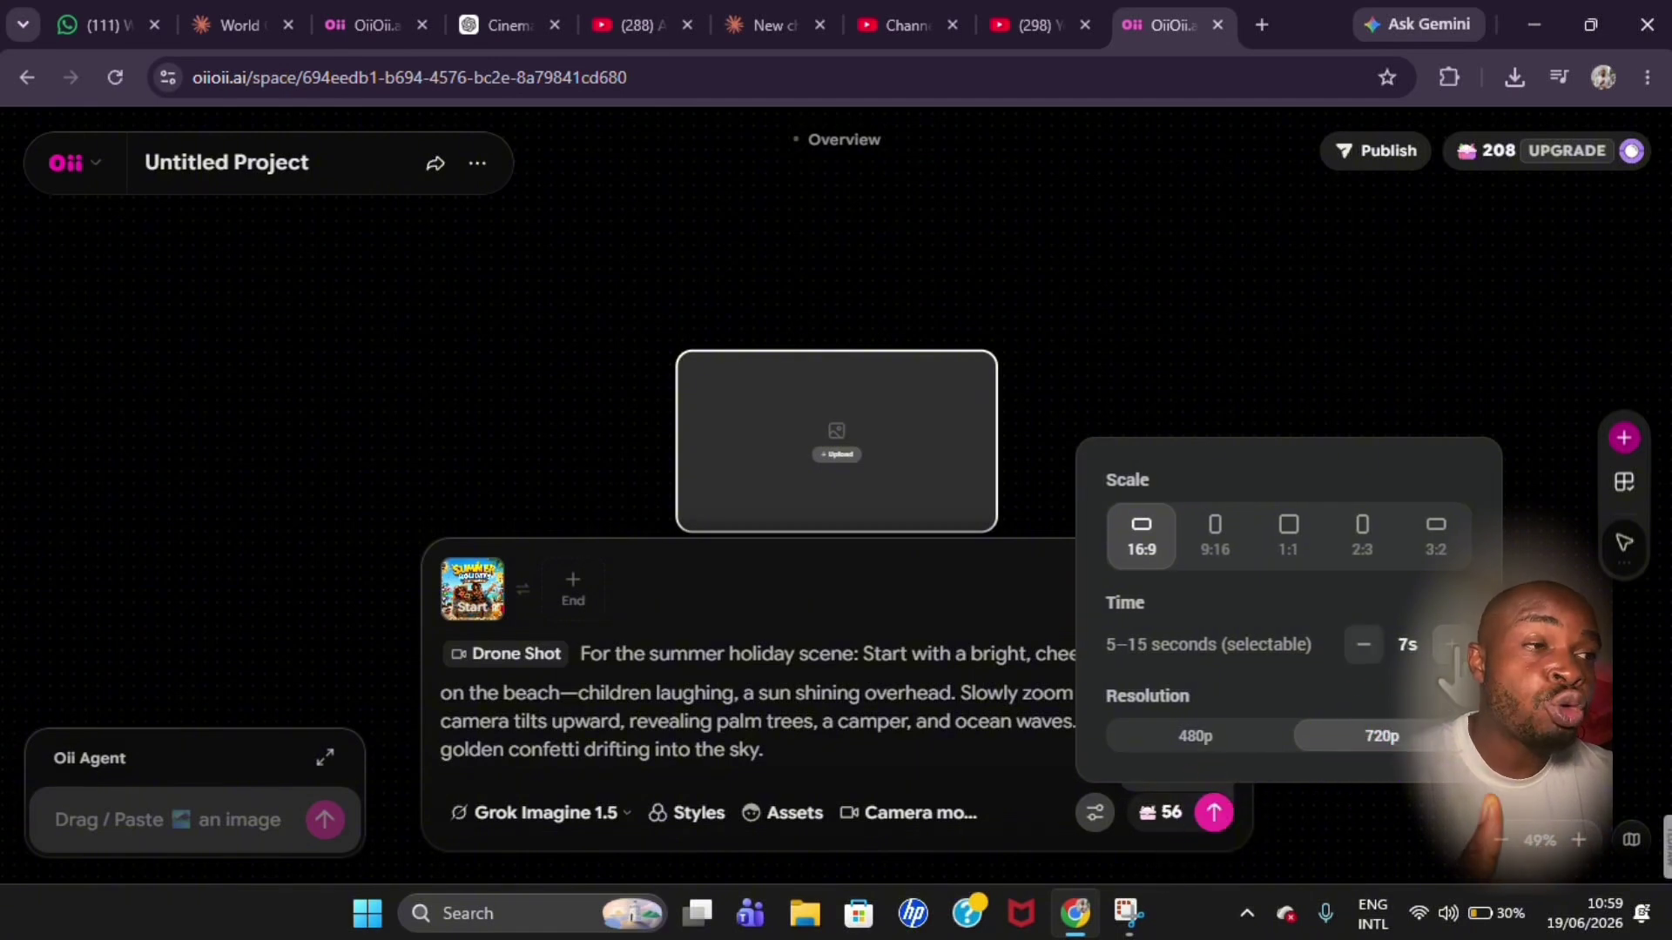
double_click(1452, 647)
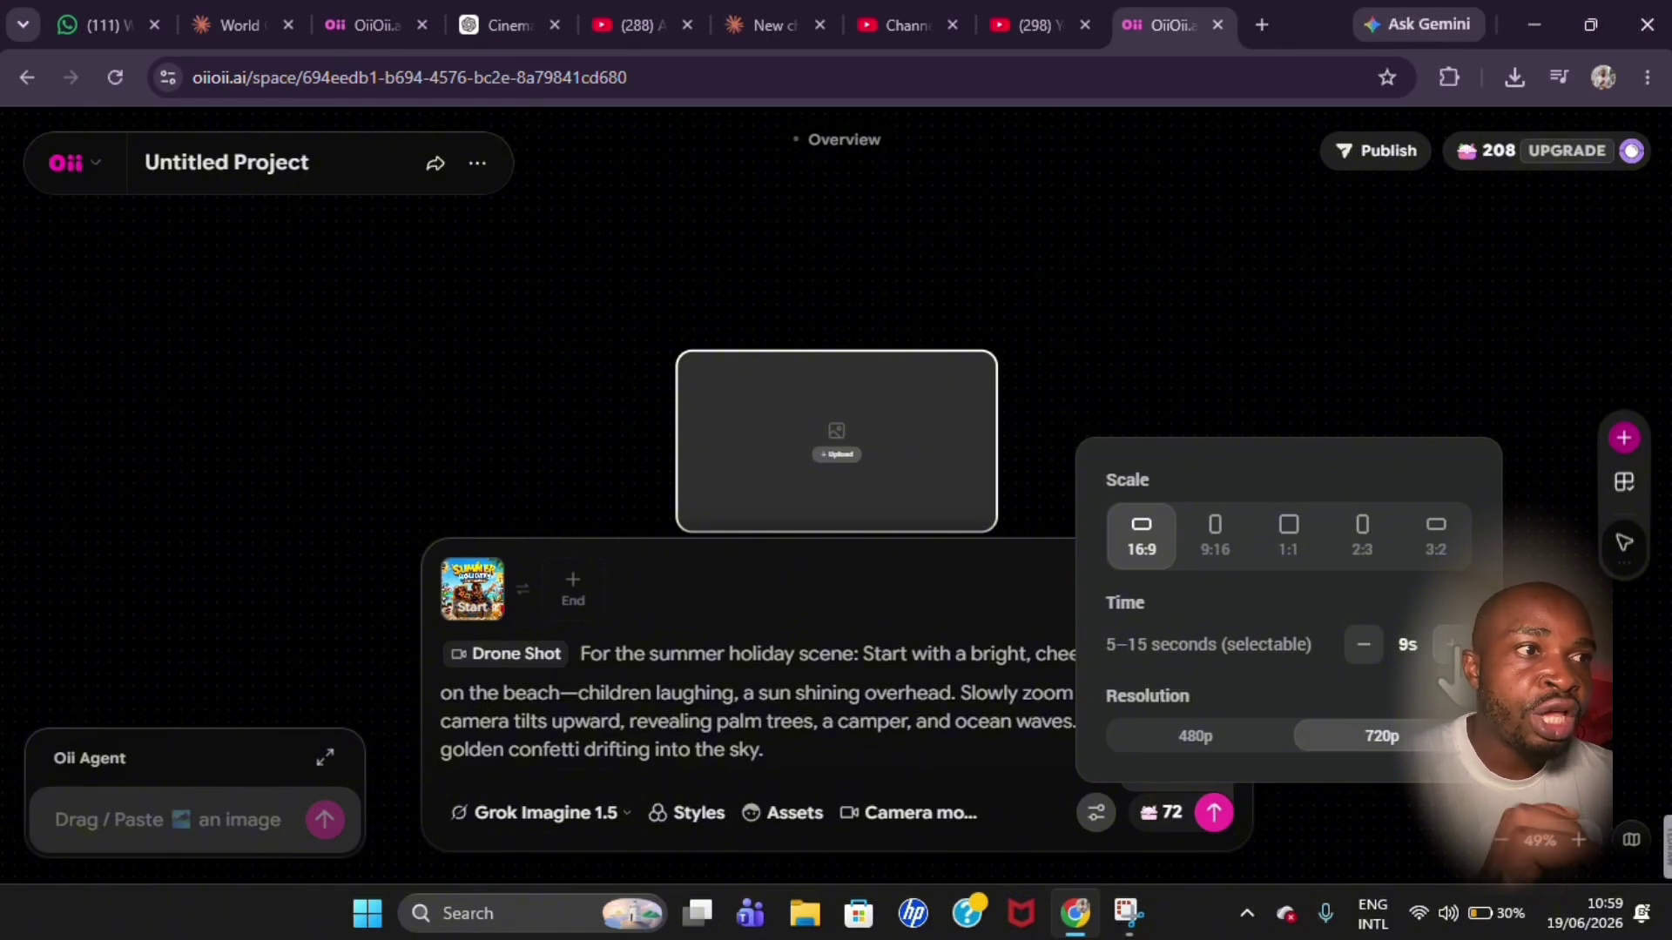
left_click(1452, 646)
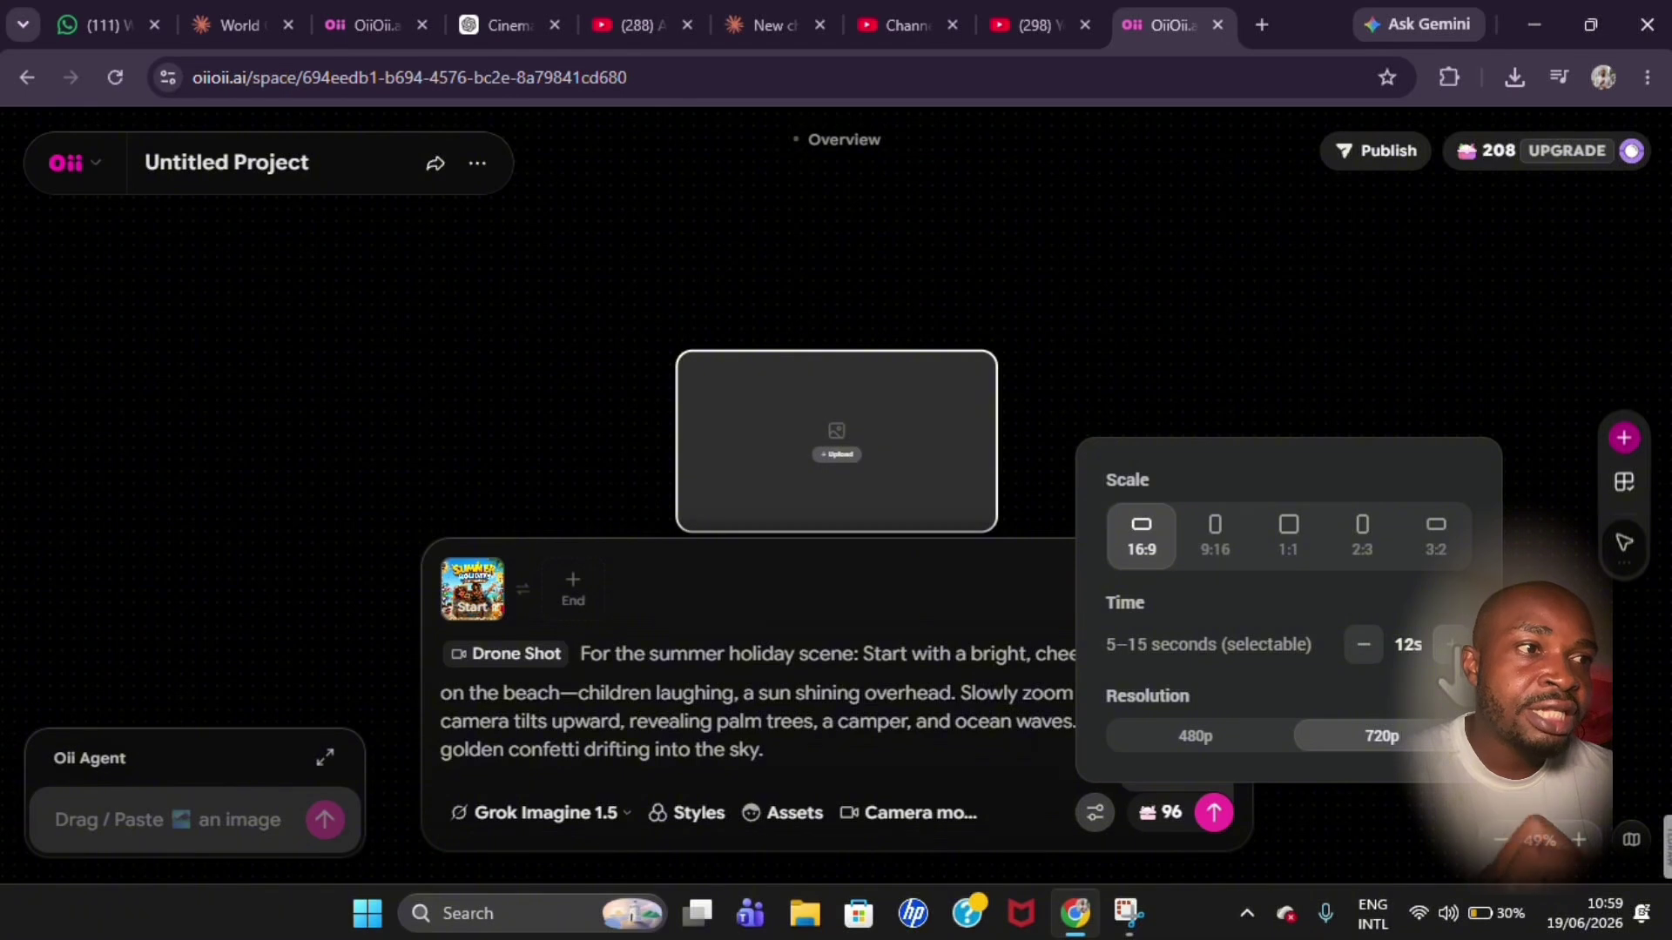
double_click(1453, 647)
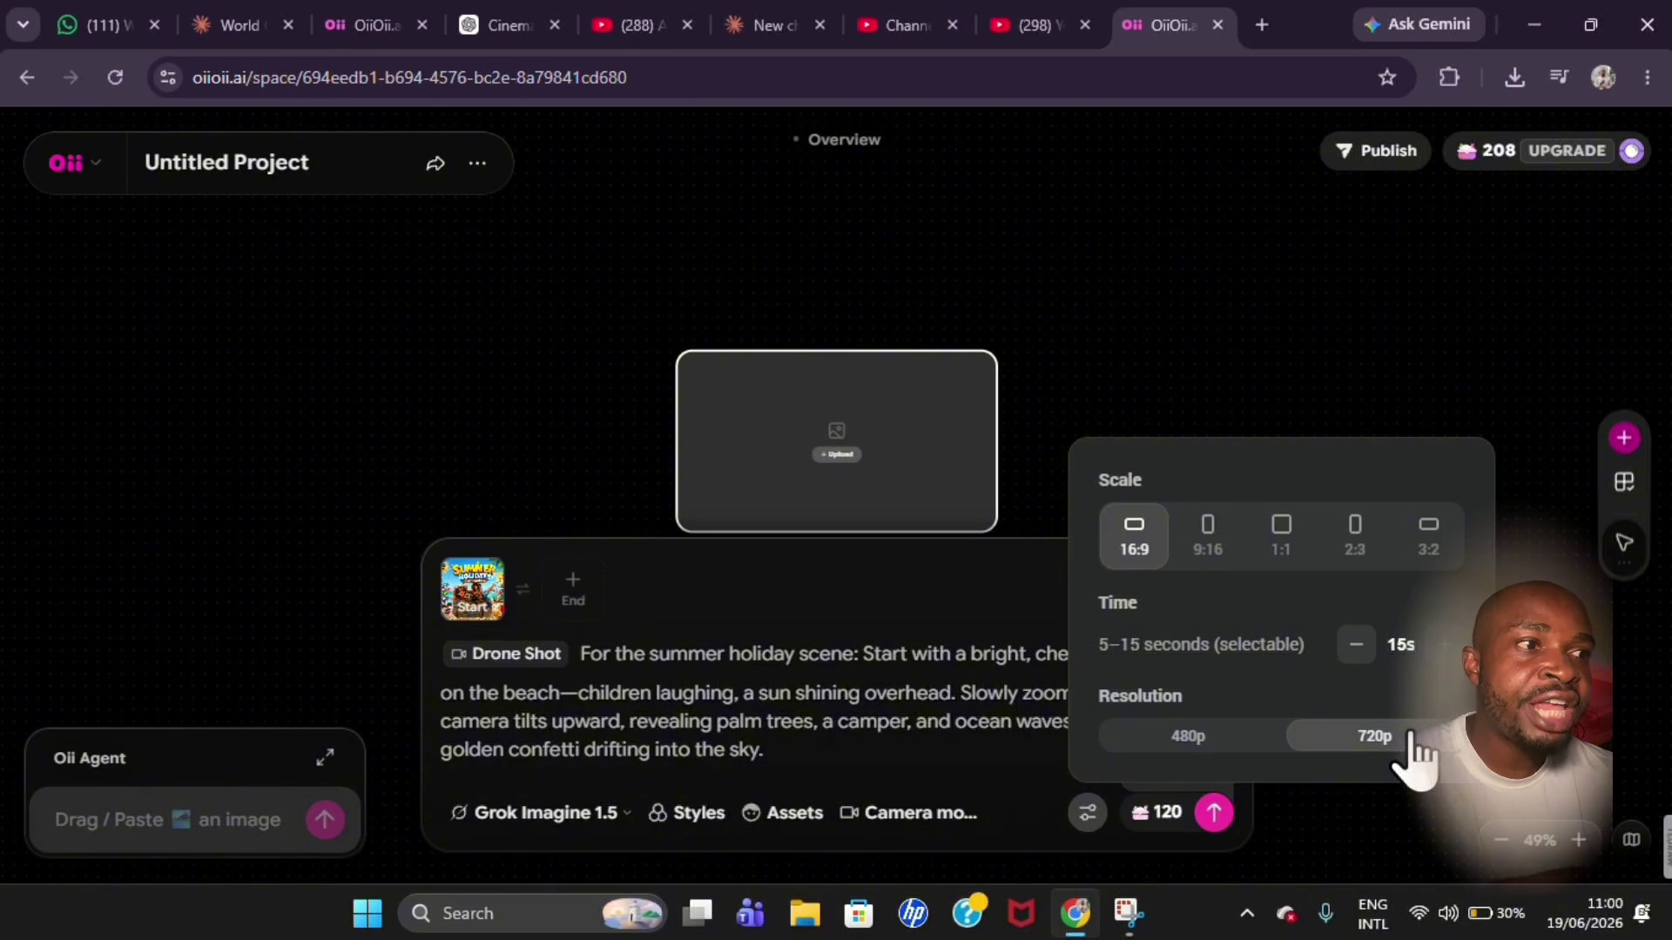
left_click(1213, 740)
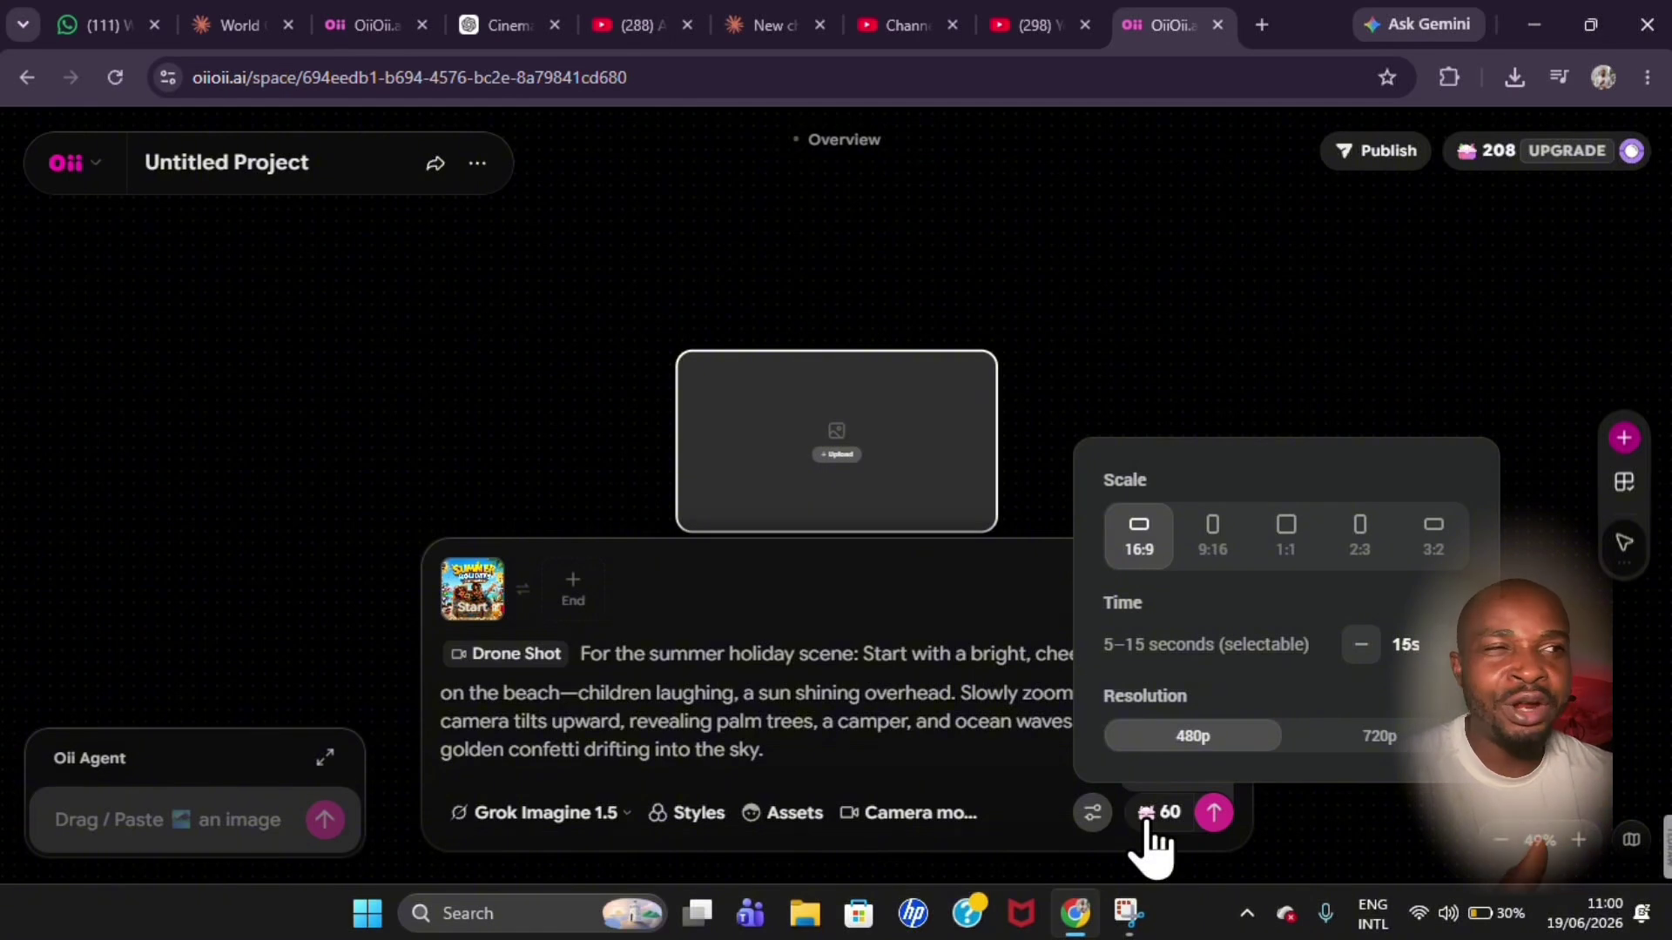
left_click(974, 744)
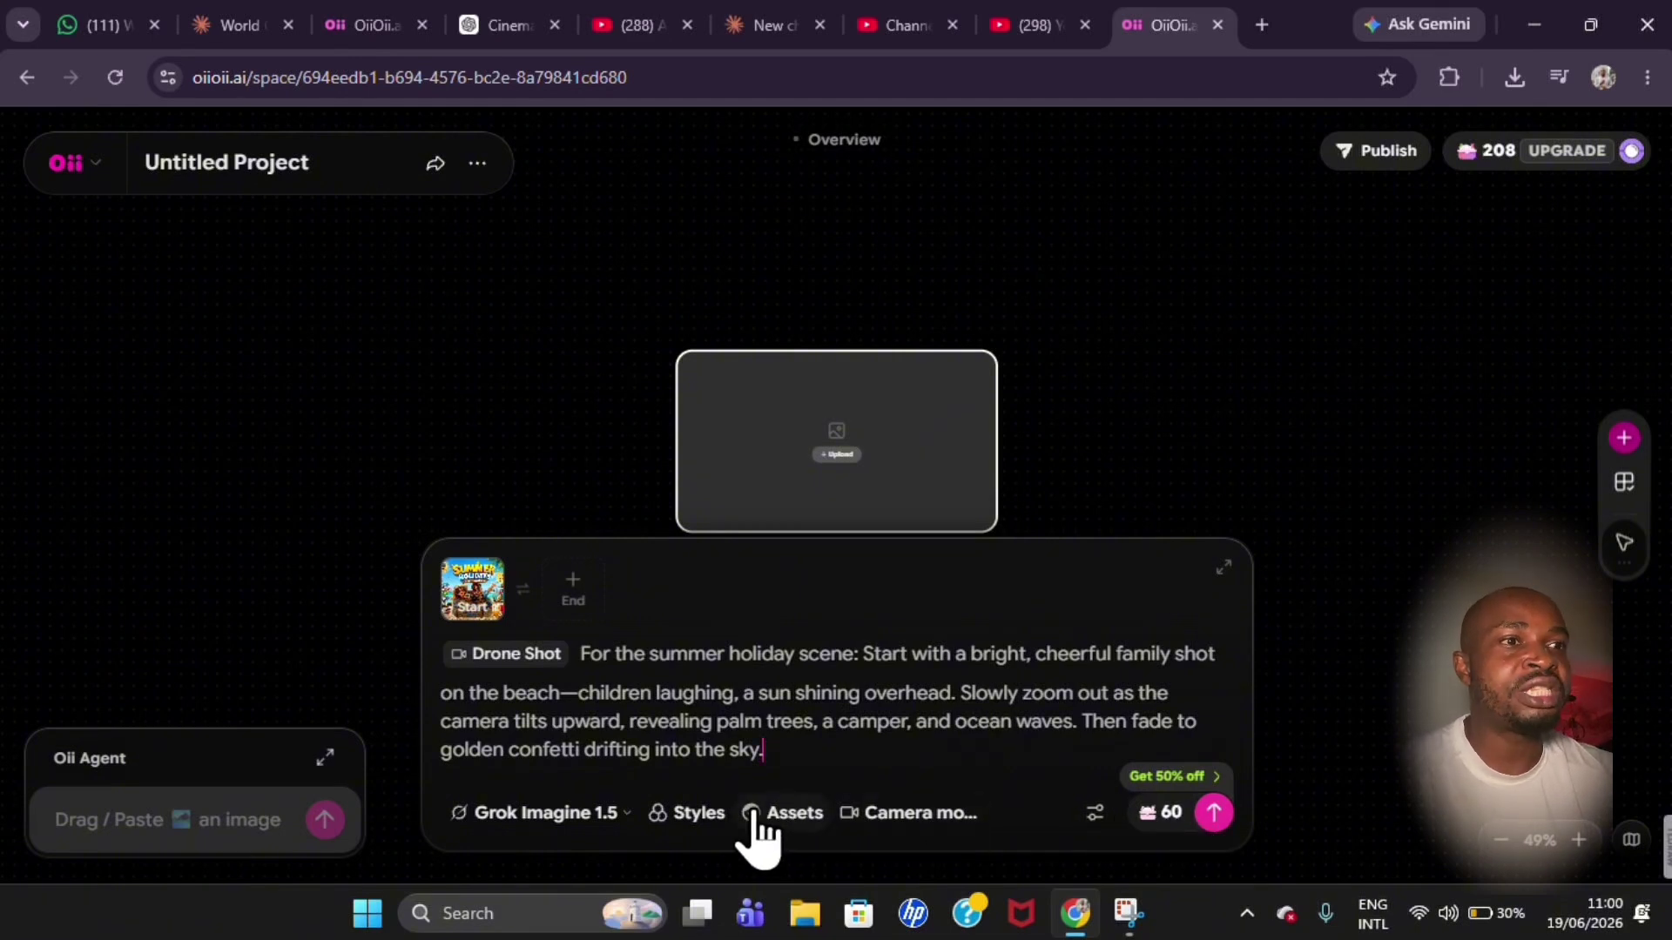
left_click(1215, 812)
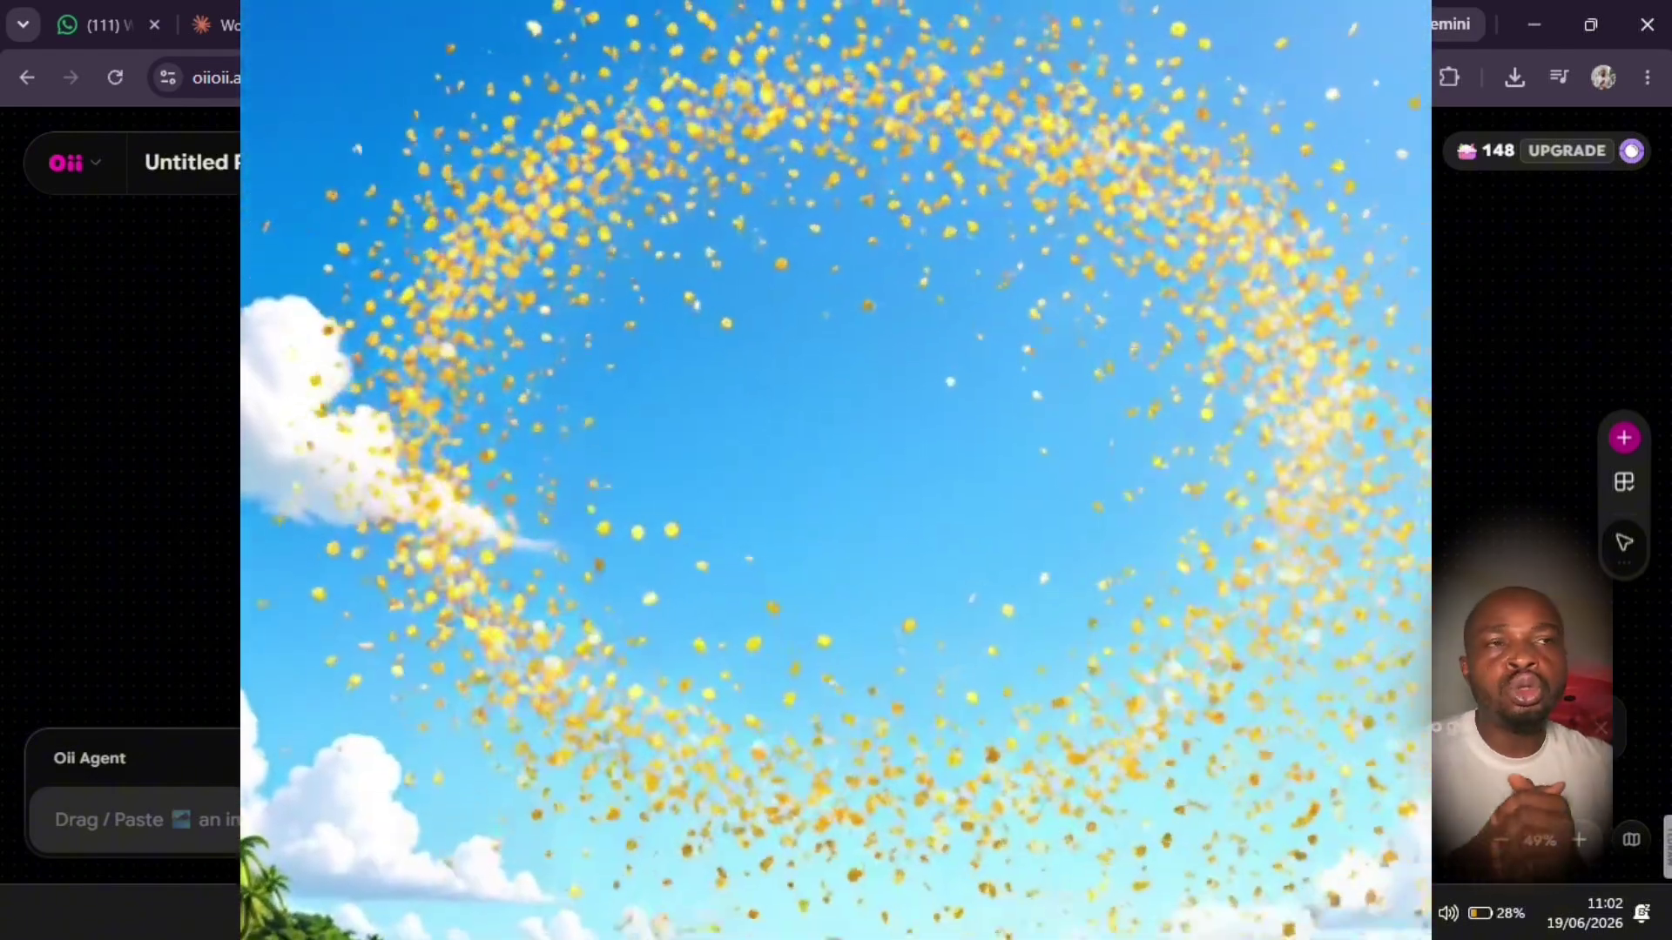
Step: Download the generated Summer Holidays video from the canvas in the standard version, not 1080p HD
right_click(823, 425)
mouse_move(886, 509)
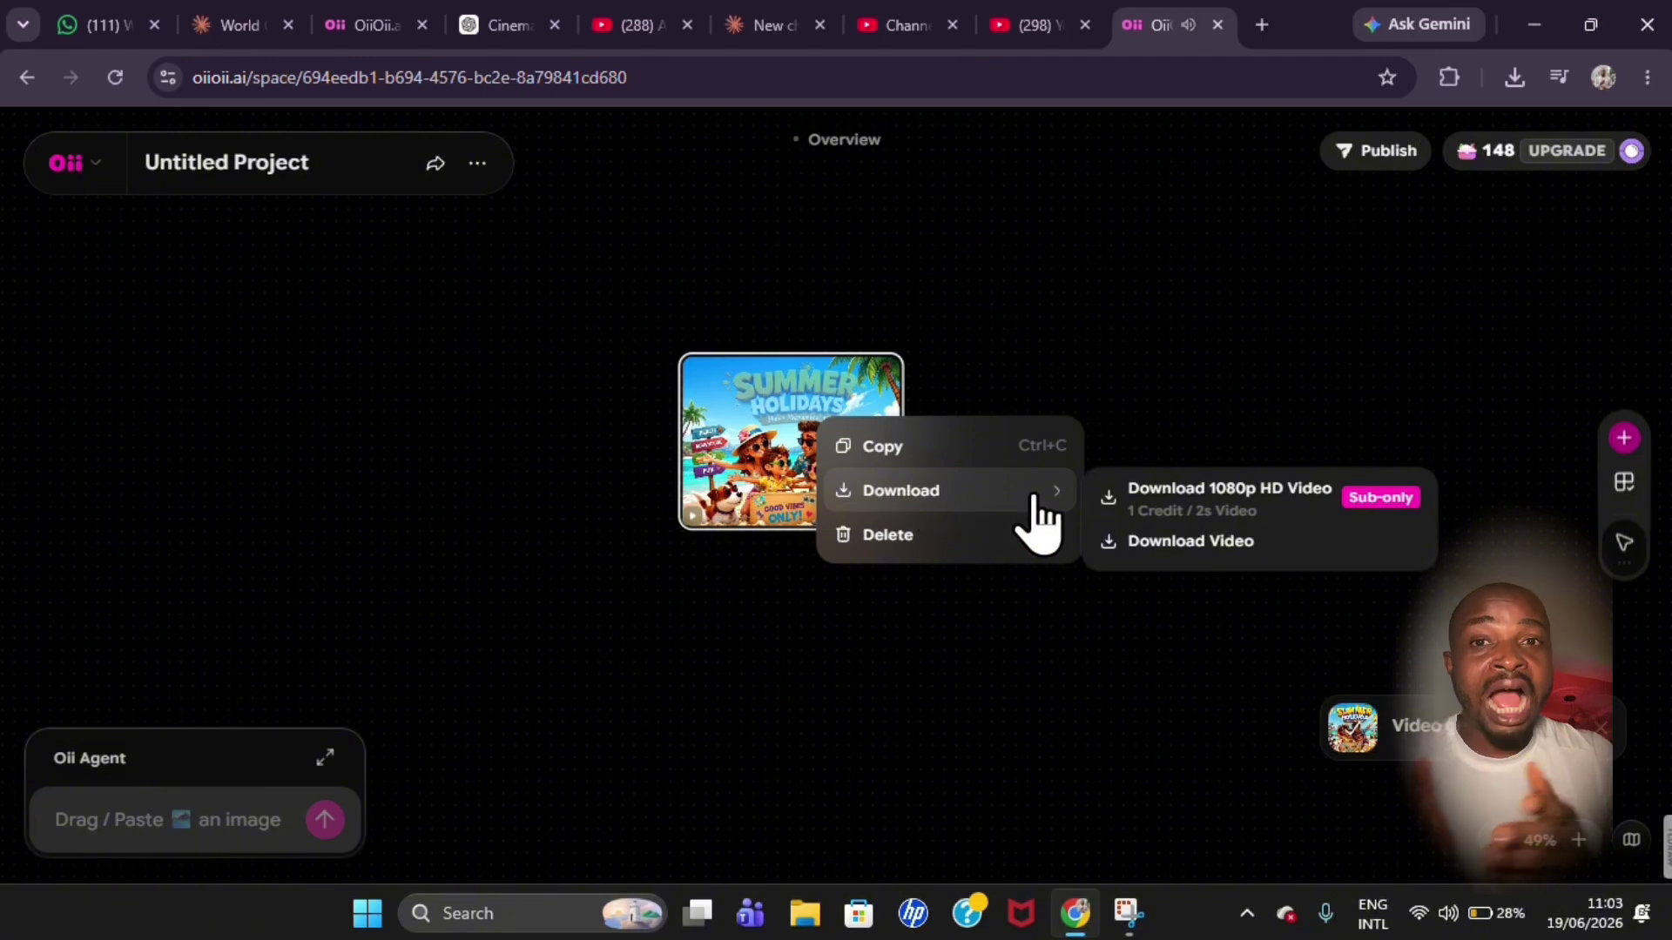
left_click(1178, 543)
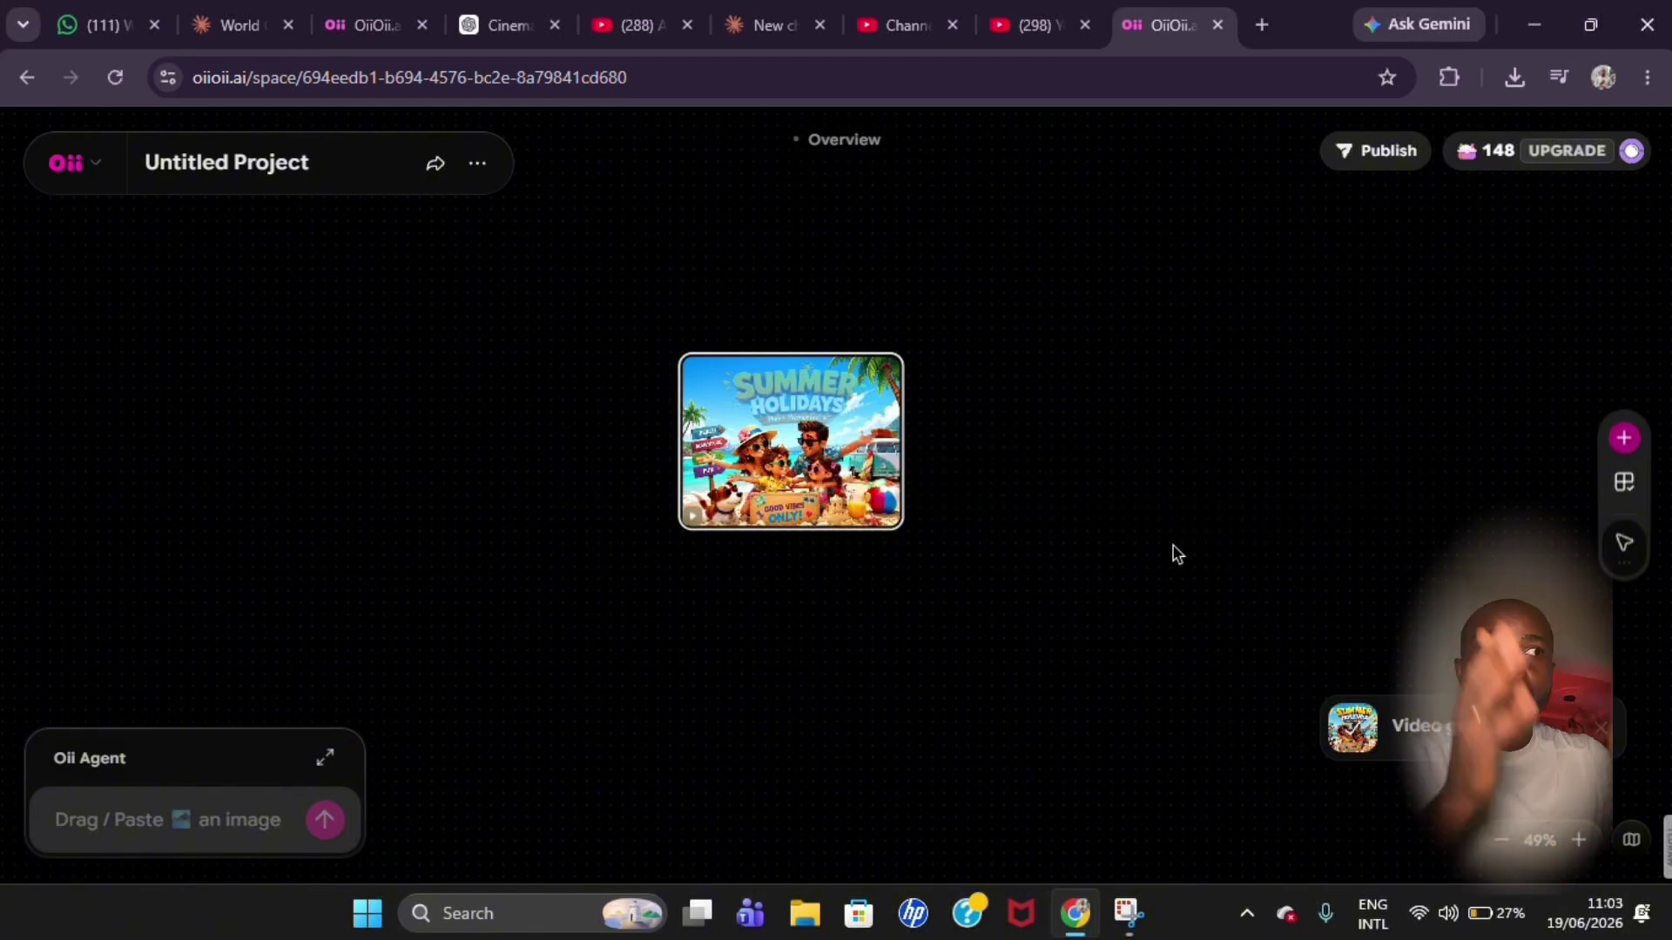